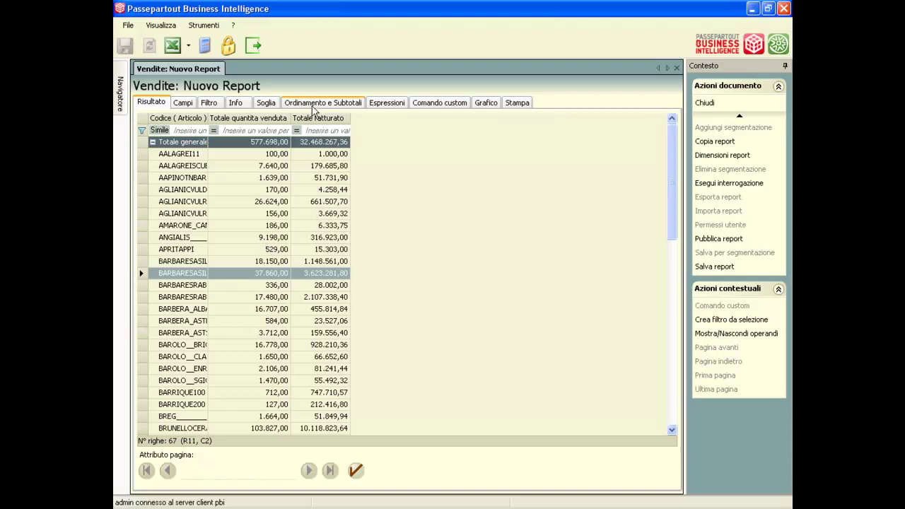
# Add the Articolo Codice field to the report's sort criteria and keep its direction ASCENDENTE.
pyautogui.moveTo(323, 154); pyautogui.dragTo(325, 204)
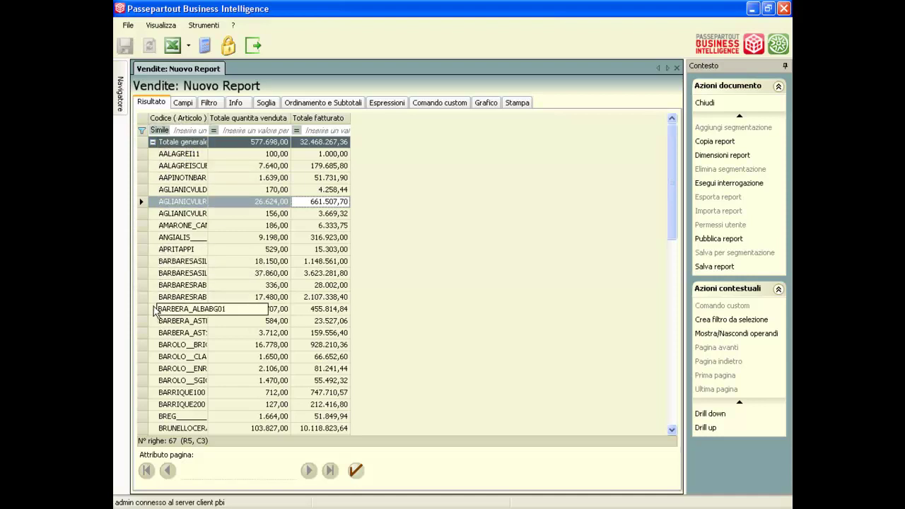
pyautogui.click(304, 106)
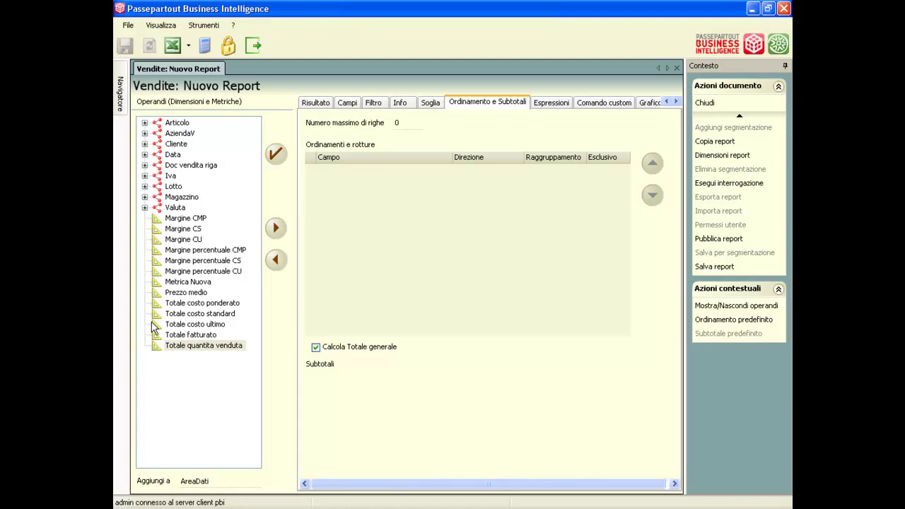
pyautogui.click(144, 123)
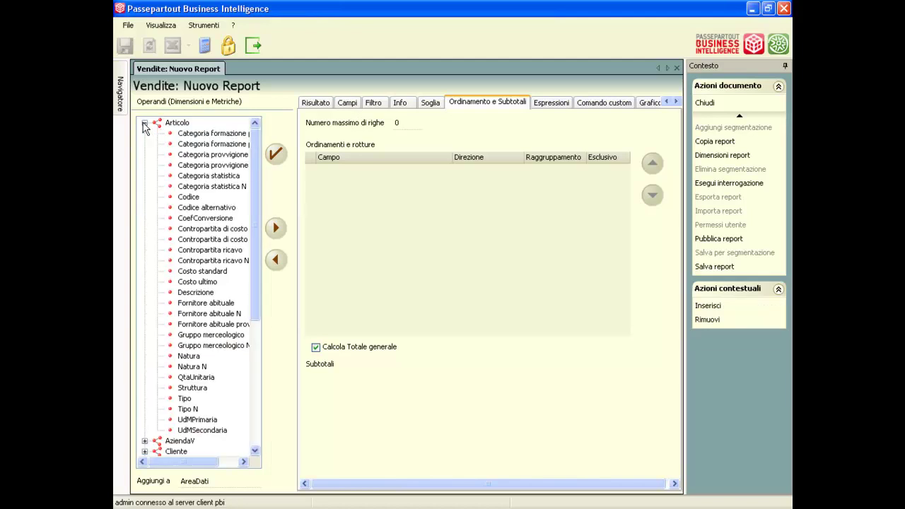
pyautogui.click(188, 198)
pyautogui.click(276, 229)
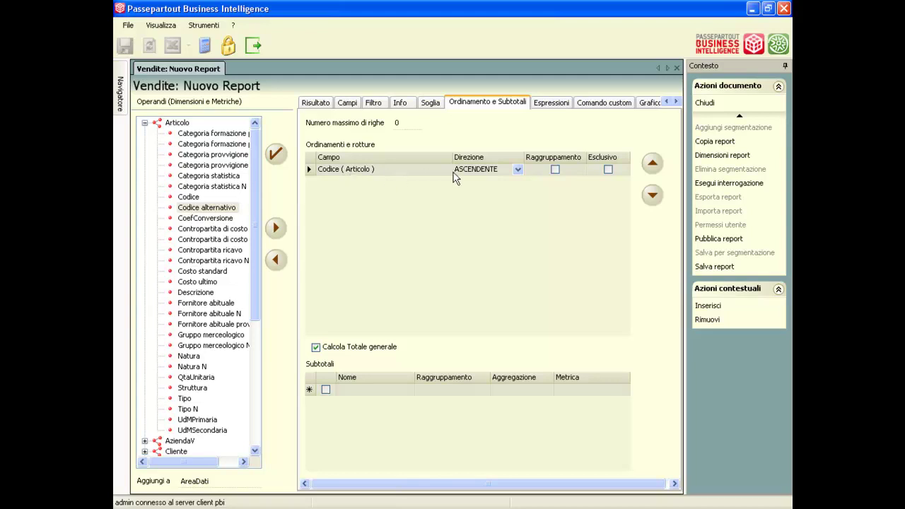
pyautogui.click(518, 170)
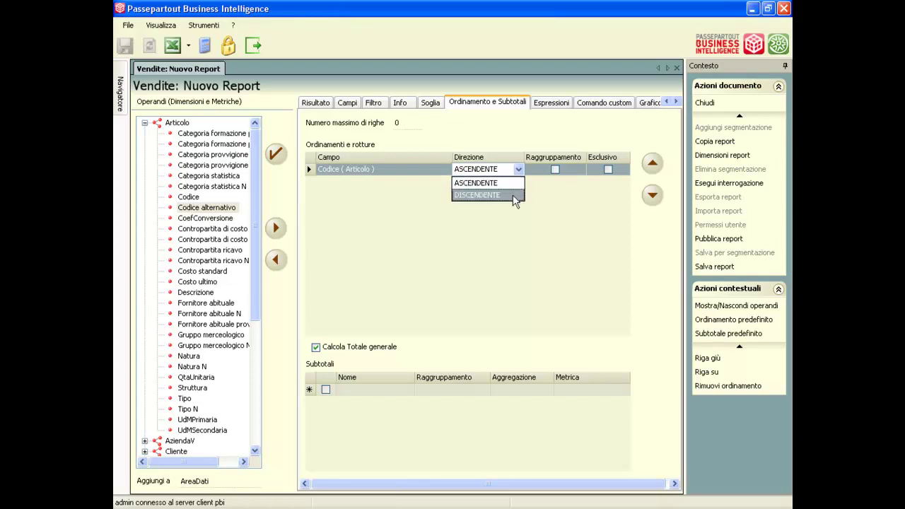
pyautogui.click(521, 169)
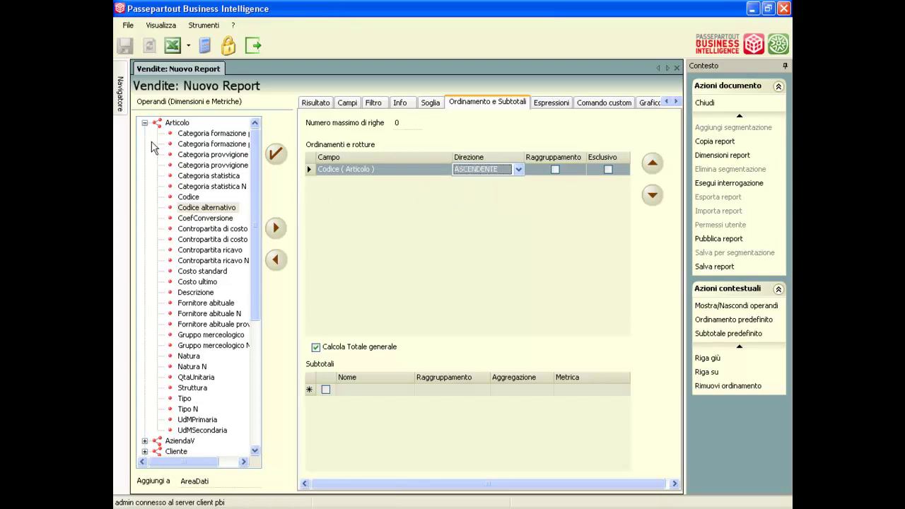
# Add the metrics Totale fatturato and Totale quantita venduta to the sort criteria.
pyautogui.moveTo(256, 202); pyautogui.dragTo(268, 324)
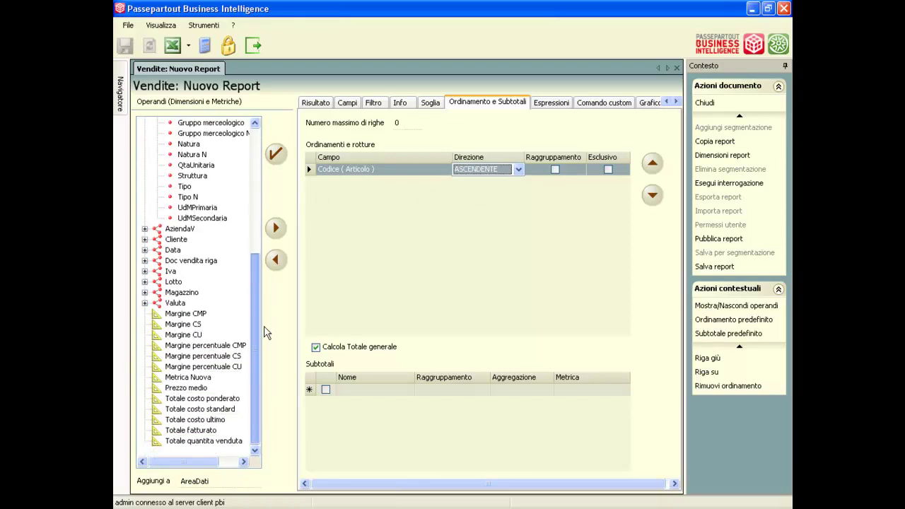
pyautogui.click(212, 433)
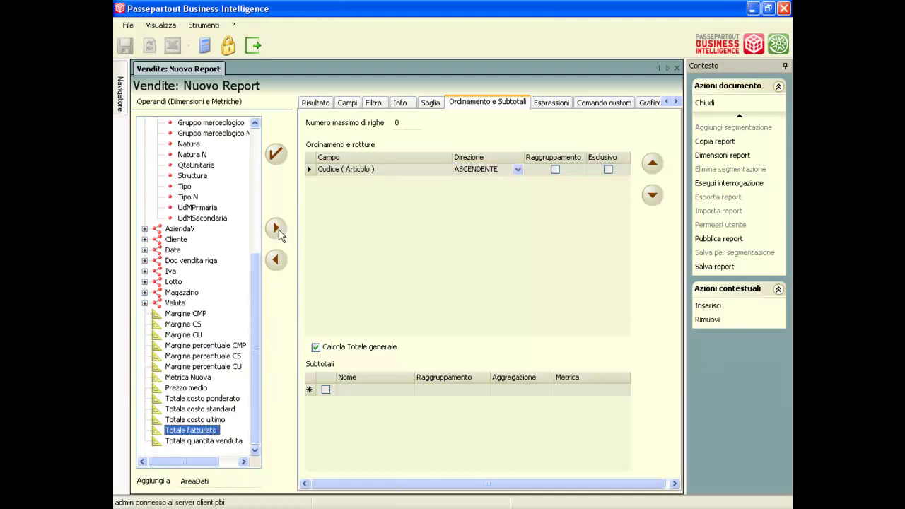
pyautogui.click(276, 227)
pyautogui.click(276, 227)
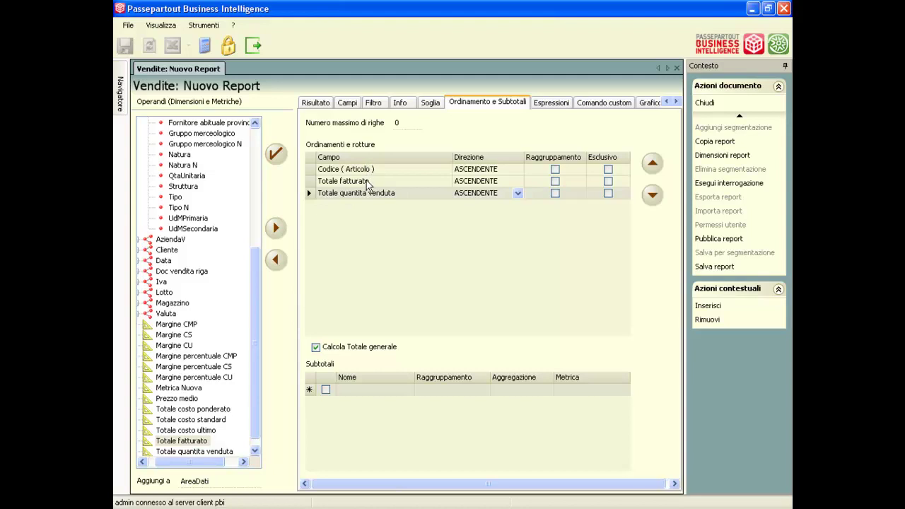
# Move Totale quantita venduta above Totale fatturato in the sort order and run the report query.
pyautogui.click(319, 169)
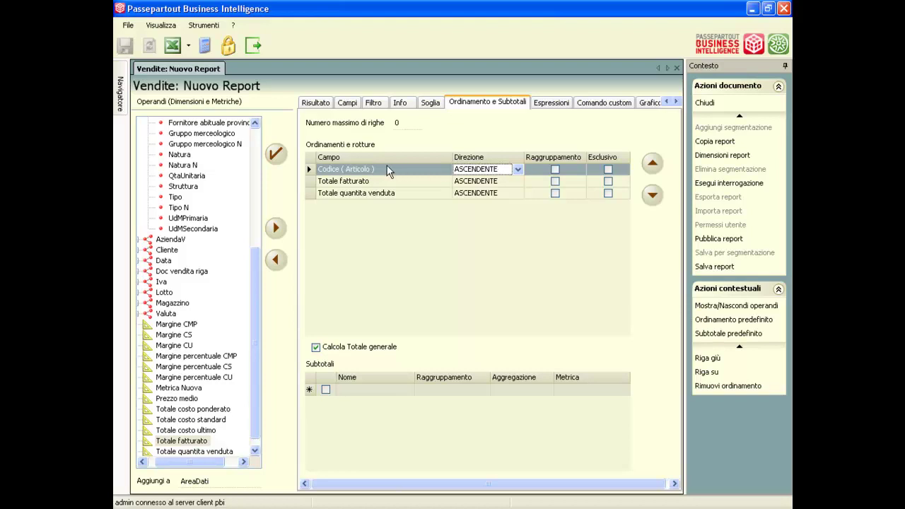
pyautogui.click(317, 182)
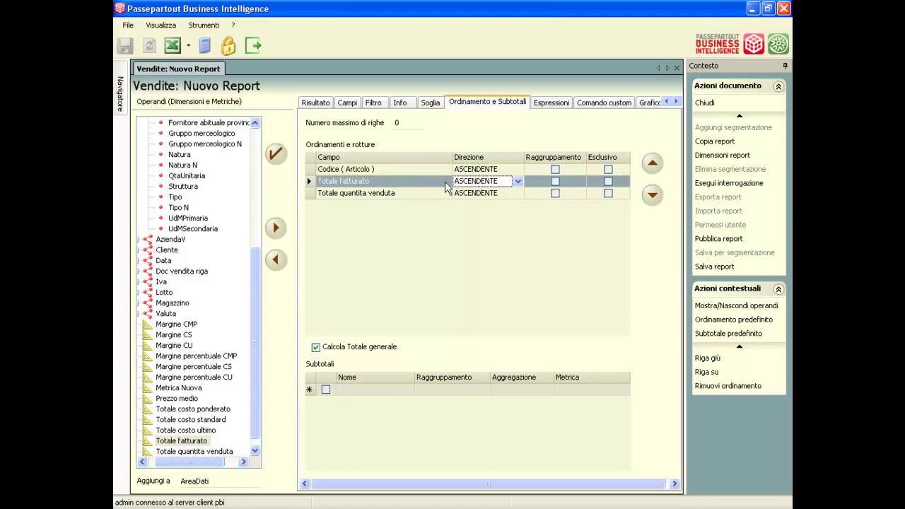
pyautogui.click(317, 193)
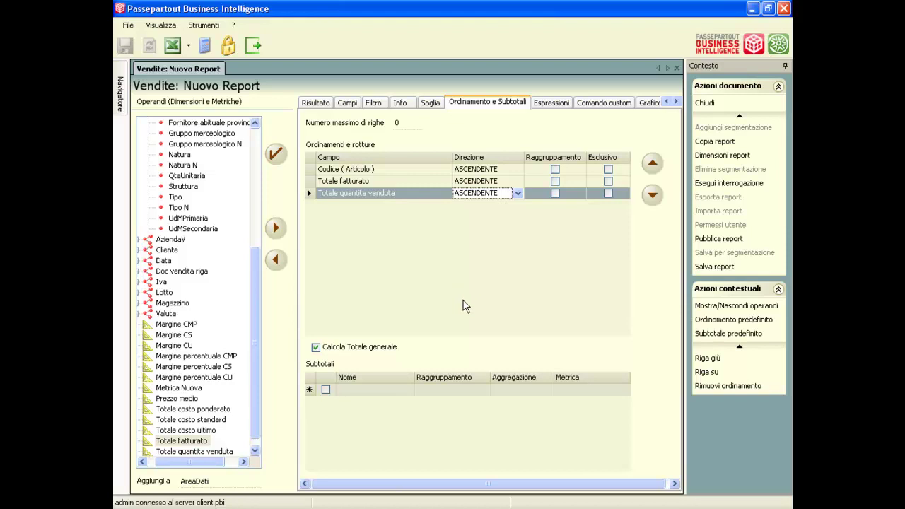
pyautogui.click(651, 164)
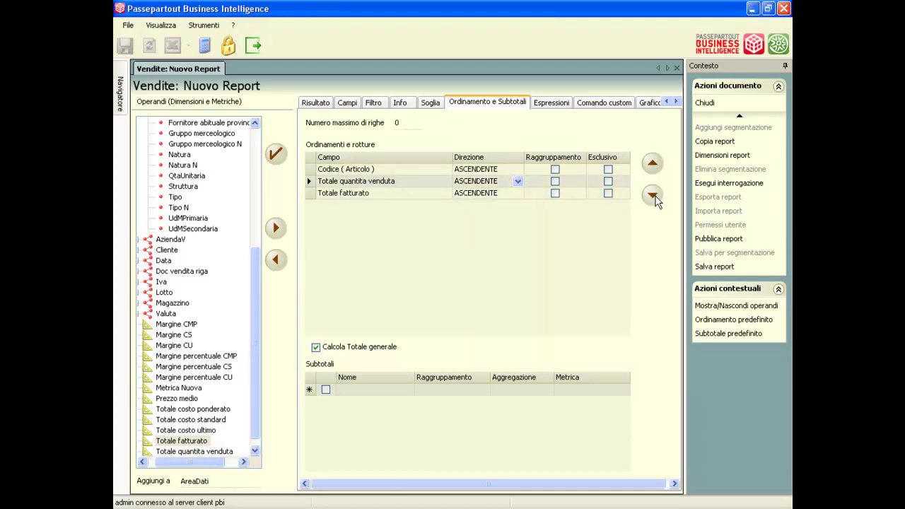
pyautogui.click(657, 195)
pyautogui.click(648, 167)
pyautogui.click(274, 154)
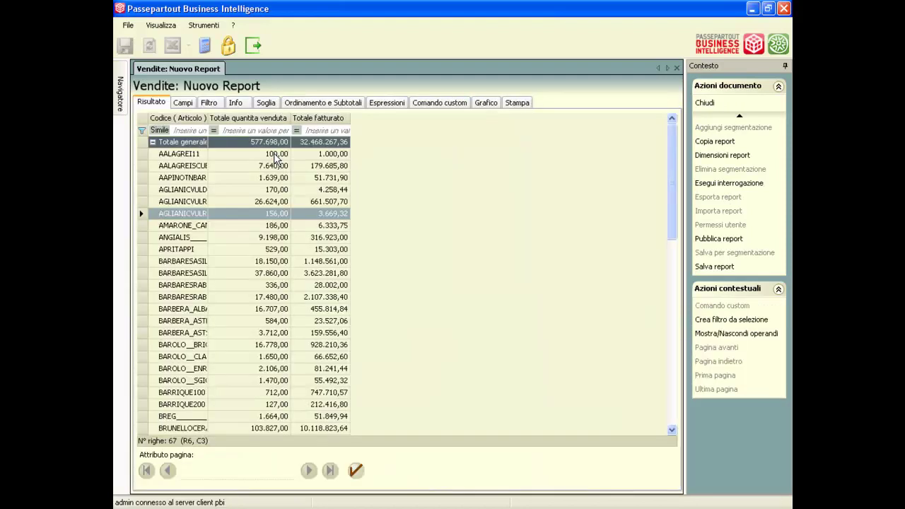
# Add Articolo's Categoria statistica to the report's row area and place it above Codice.
pyautogui.click(183, 103)
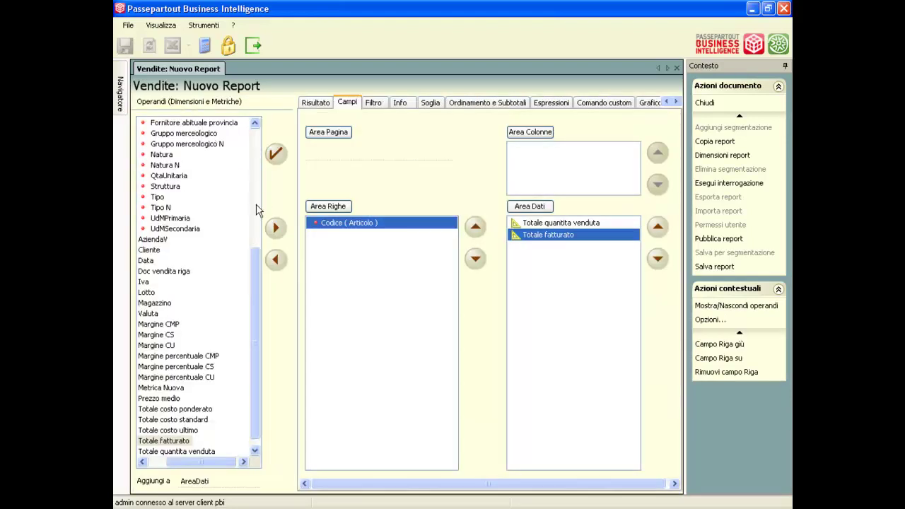
pyautogui.moveTo(259, 265); pyautogui.dragTo(255, 123)
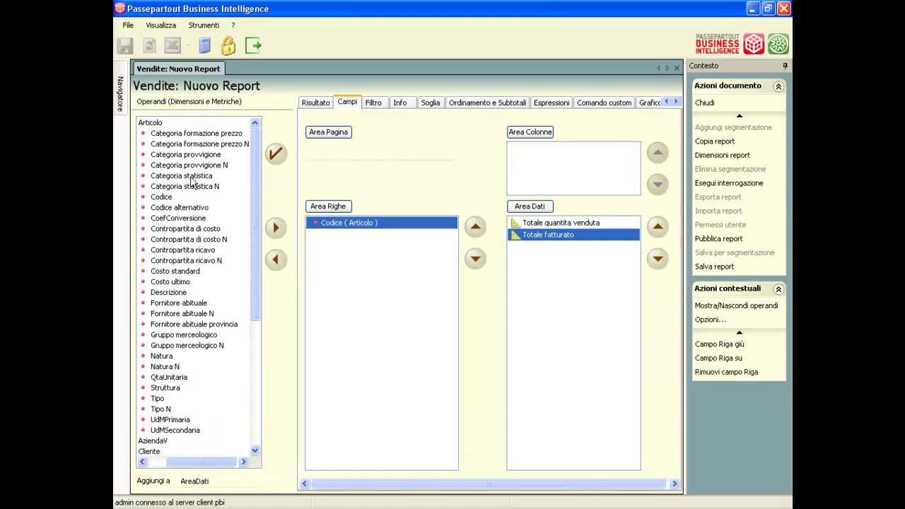
pyautogui.click(188, 176)
pyautogui.click(276, 227)
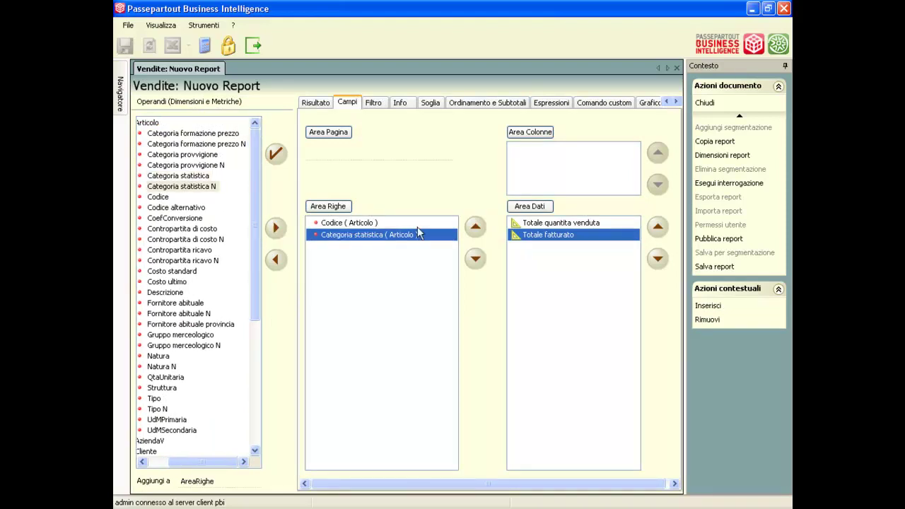
pyautogui.click(475, 226)
# Remove Totale quantita venduta from the data area and run the query.
pyautogui.click(558, 223)
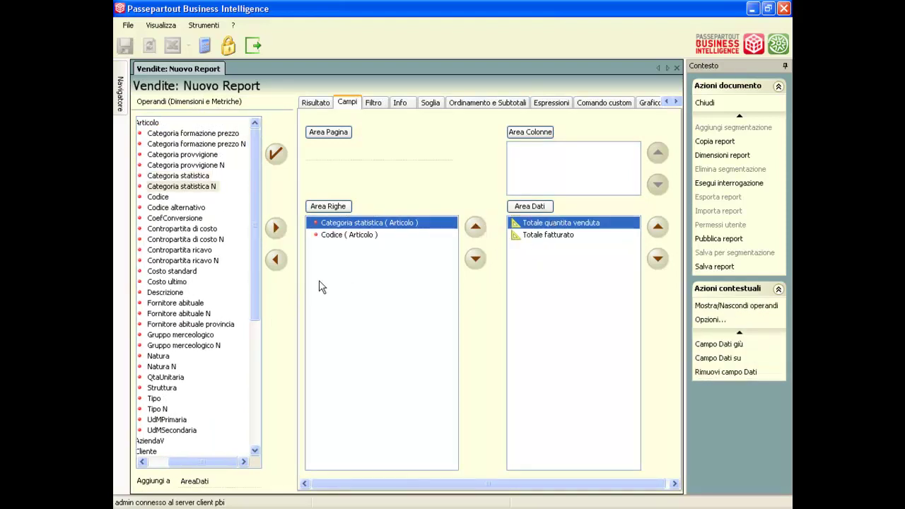
pyautogui.click(276, 259)
pyautogui.click(276, 154)
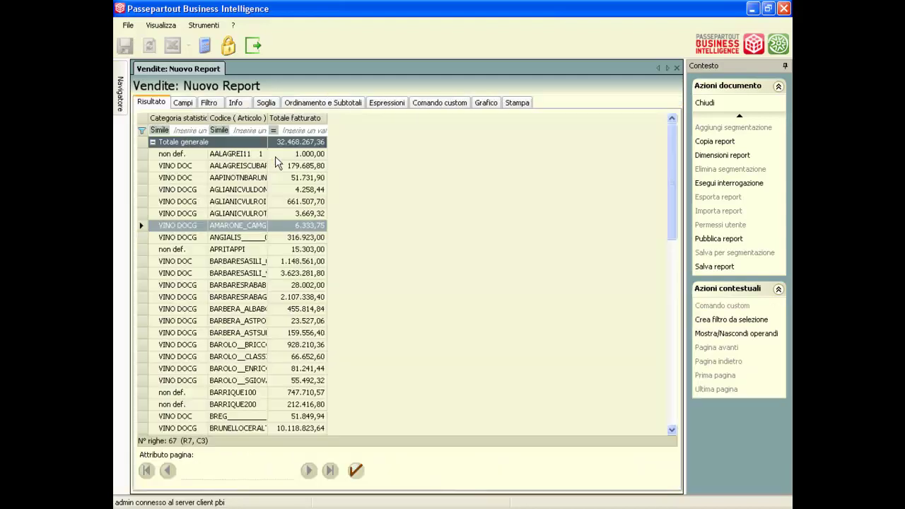
# Remove Codice, Totale quantita venduta and Totale fatturato from the sort criteria.
pyautogui.click(323, 103)
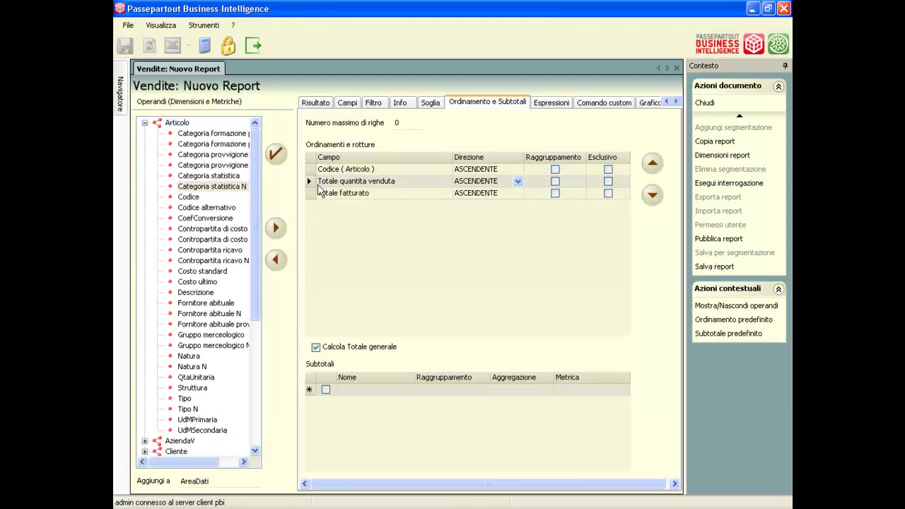
pyautogui.click(321, 169)
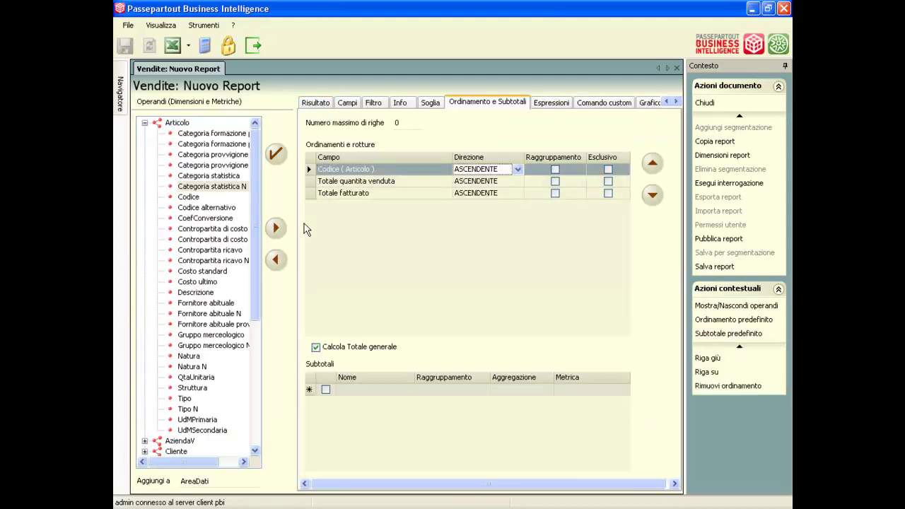
pyautogui.click(275, 259)
pyautogui.click(282, 261)
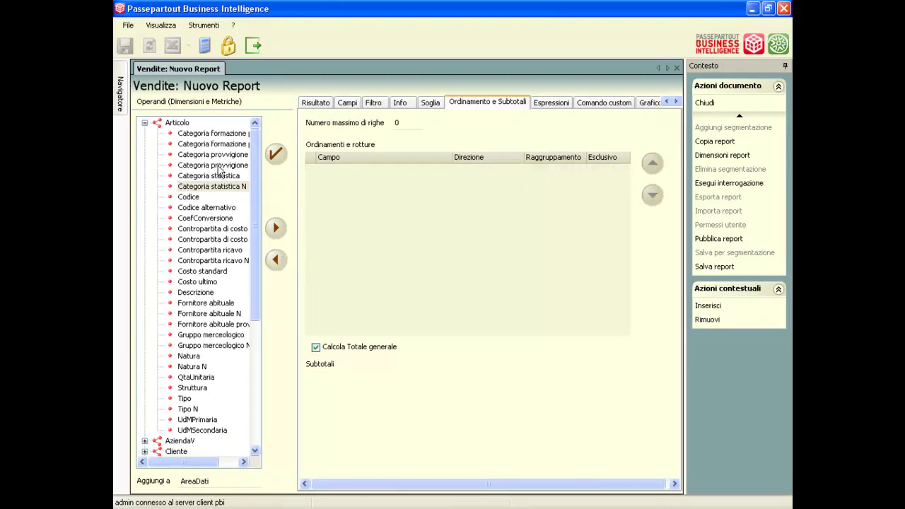
# Add Articolo's Categoria statistica, followed by Totale fatturato, to the empty sort criteria.
pyautogui.click(218, 177)
pyautogui.click(276, 227)
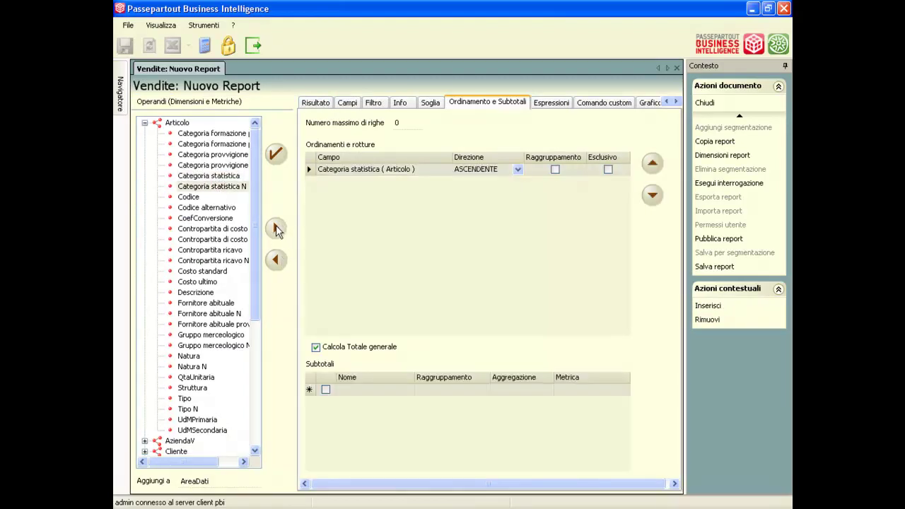
pyautogui.scroll(-7, 253, 290)
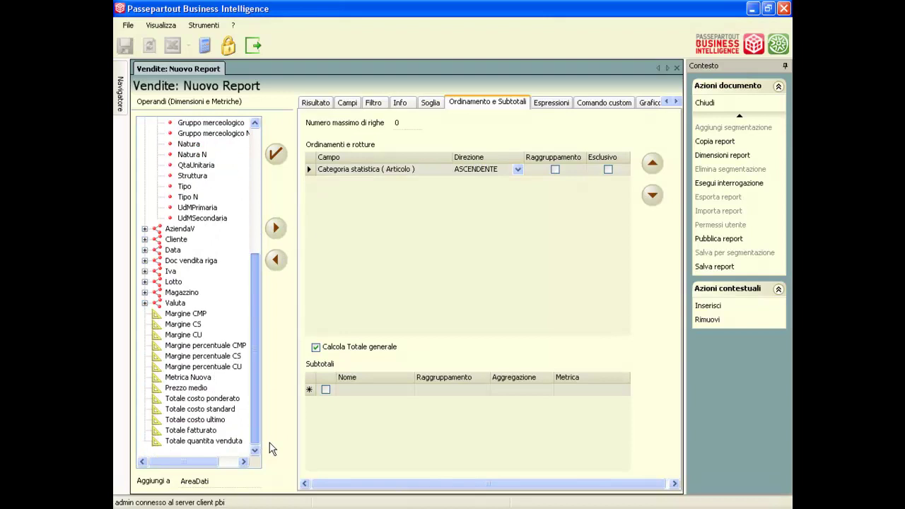
pyautogui.click(208, 433)
pyautogui.click(275, 227)
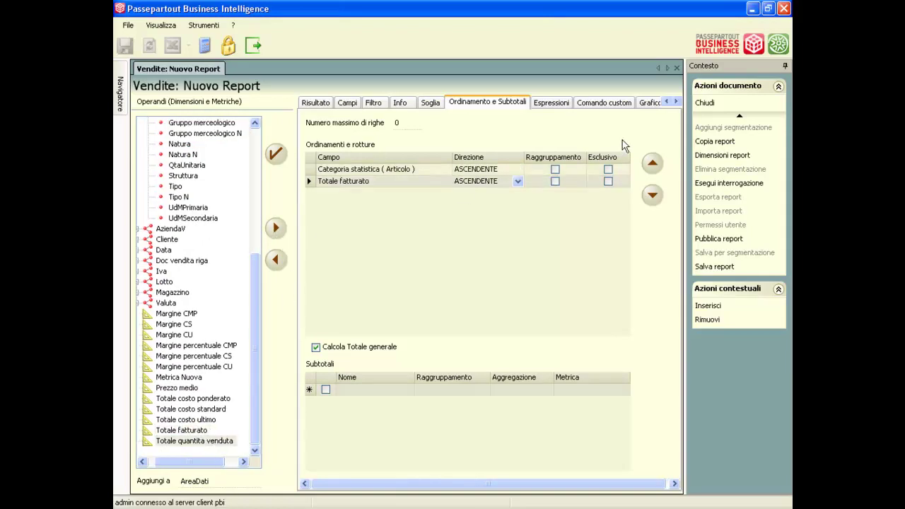
# Set the sort direction of Totale fatturato to DISCENDENTE and run the report query.
pyautogui.click(518, 182)
pyautogui.click(506, 205)
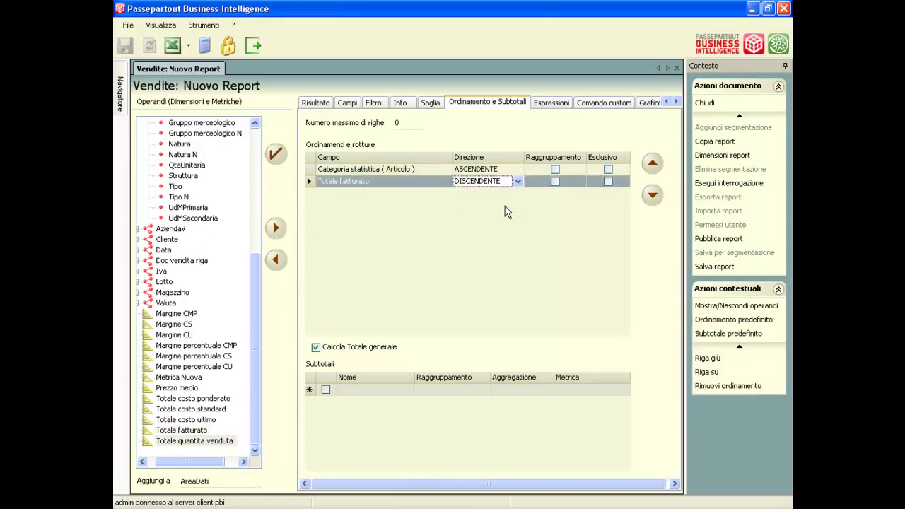
pyautogui.click(278, 157)
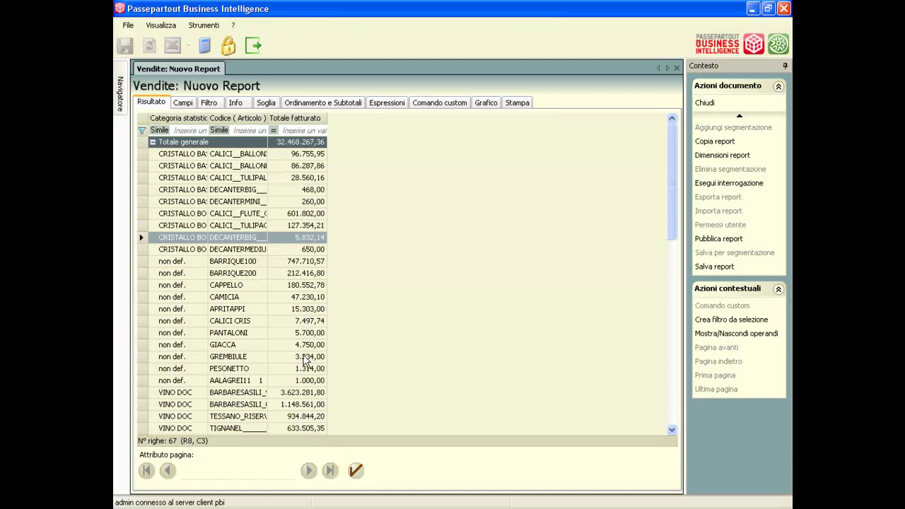
# Clear Totale fatturato and Categoria statistica from the report's sort criteria.
pyautogui.click(335, 105)
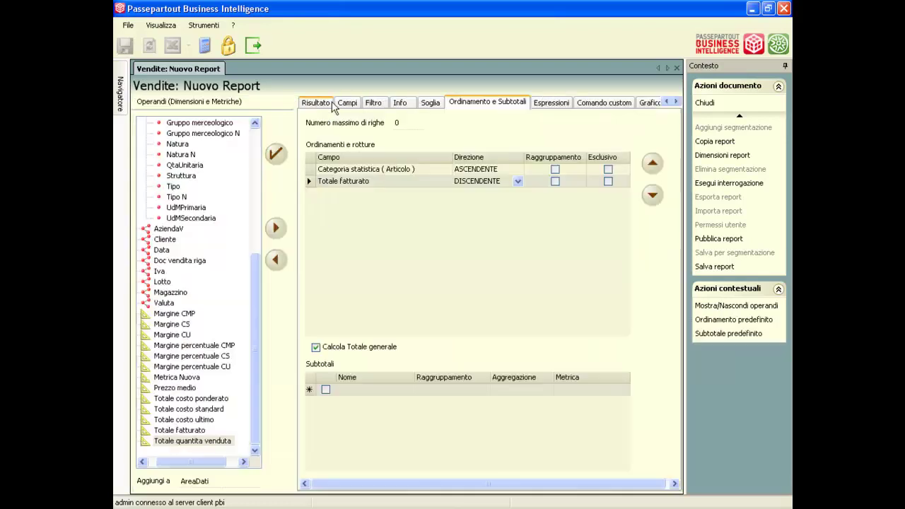
pyautogui.click(309, 183)
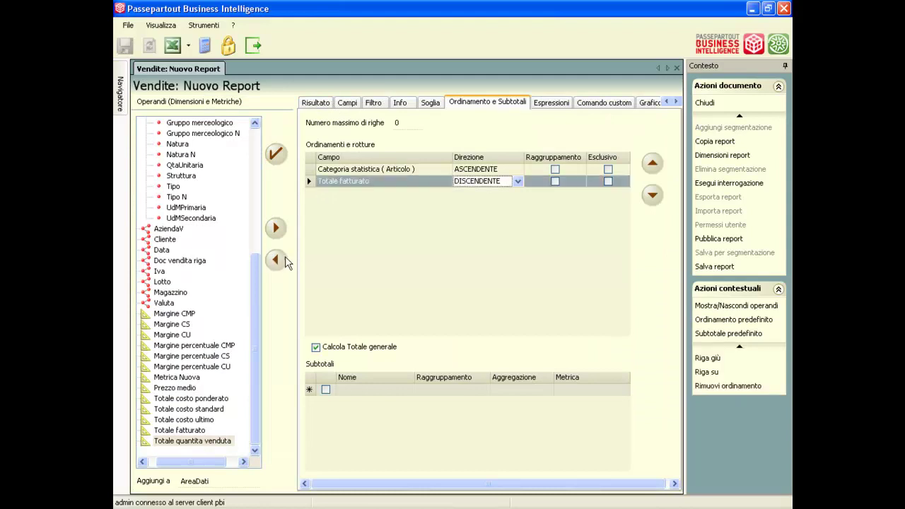
pyautogui.click(276, 260)
pyautogui.click(275, 260)
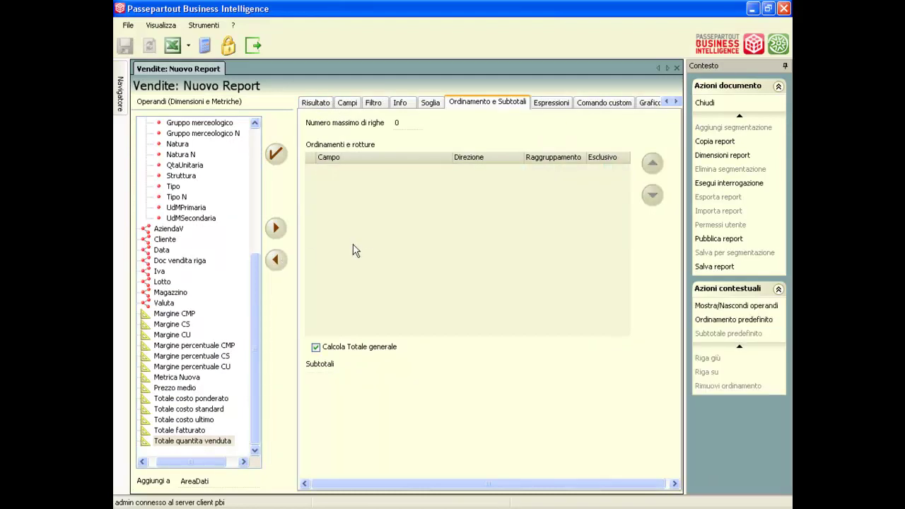
# Apply the predefined sorting to the report and run the query.
pyautogui.click(721, 322)
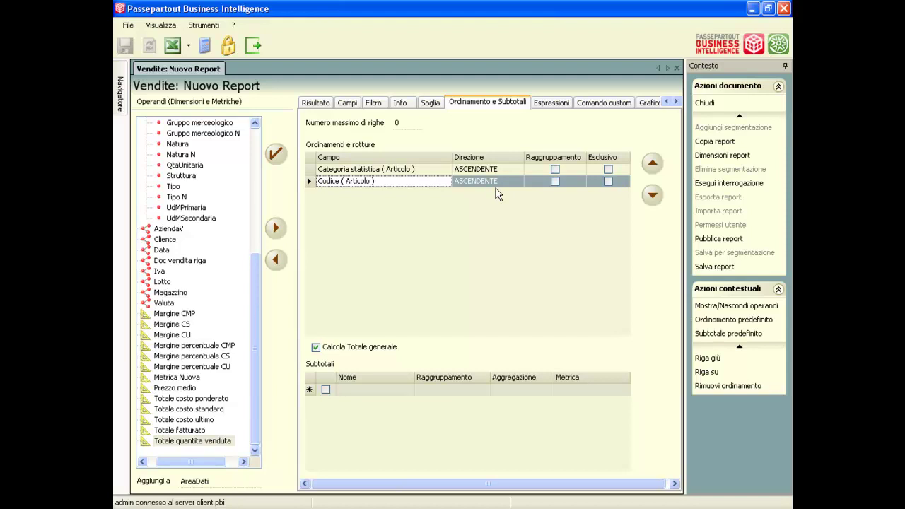
pyautogui.click(712, 185)
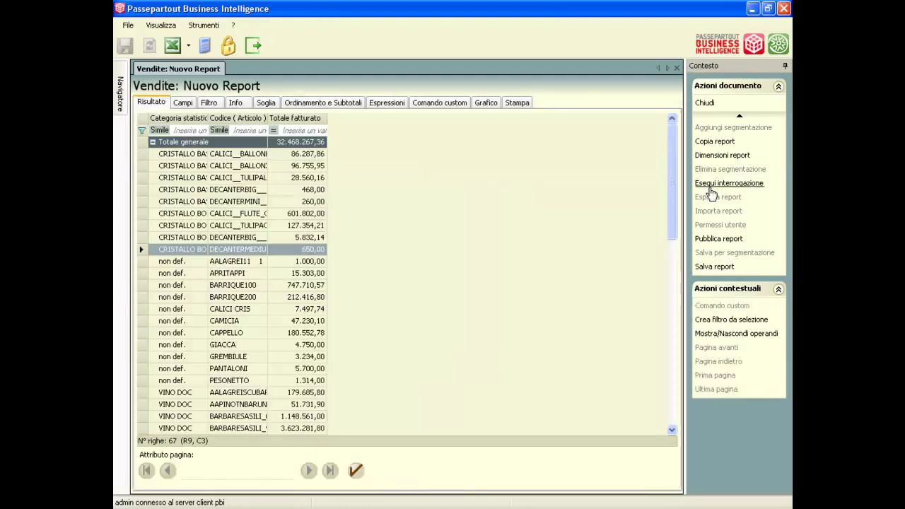
# Add Totale fatturato as a sort criterion after Categoria statistica and Codice.
pyautogui.click(346, 104)
pyautogui.doubleClick(405, 121)
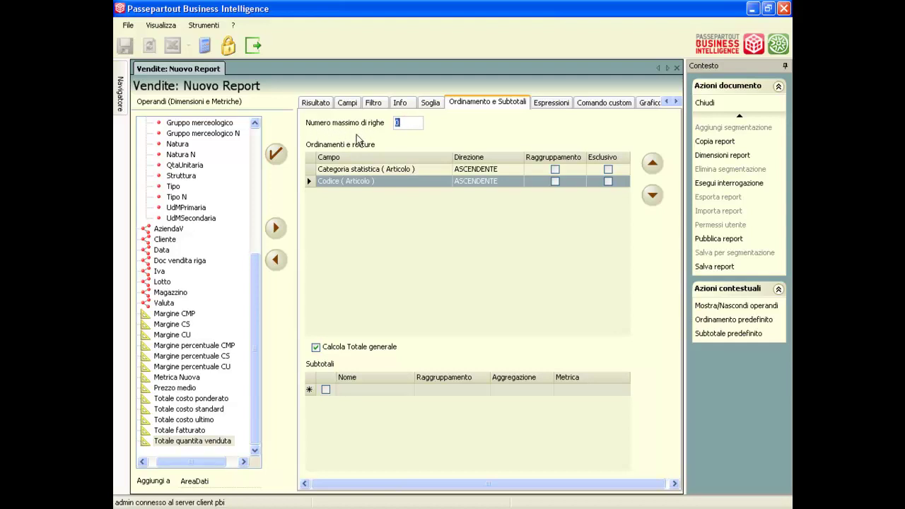
pyautogui.click(195, 439)
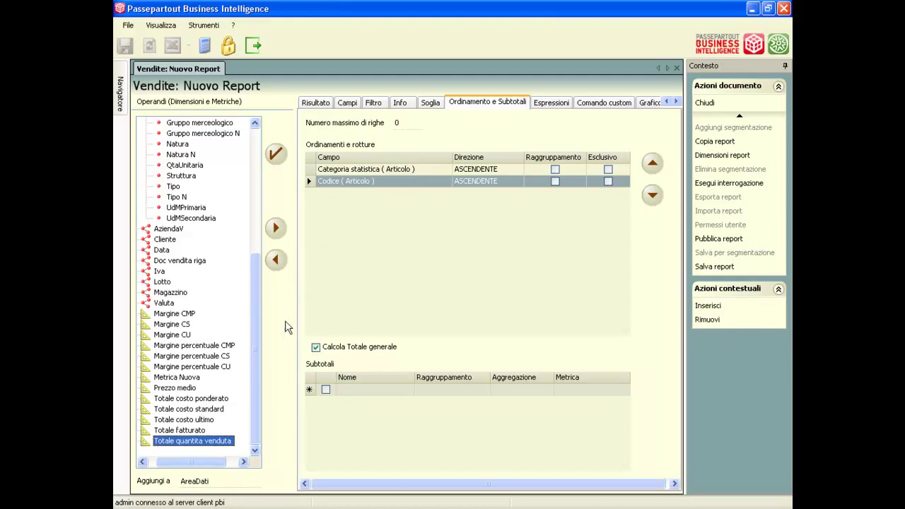
pyautogui.click(205, 430)
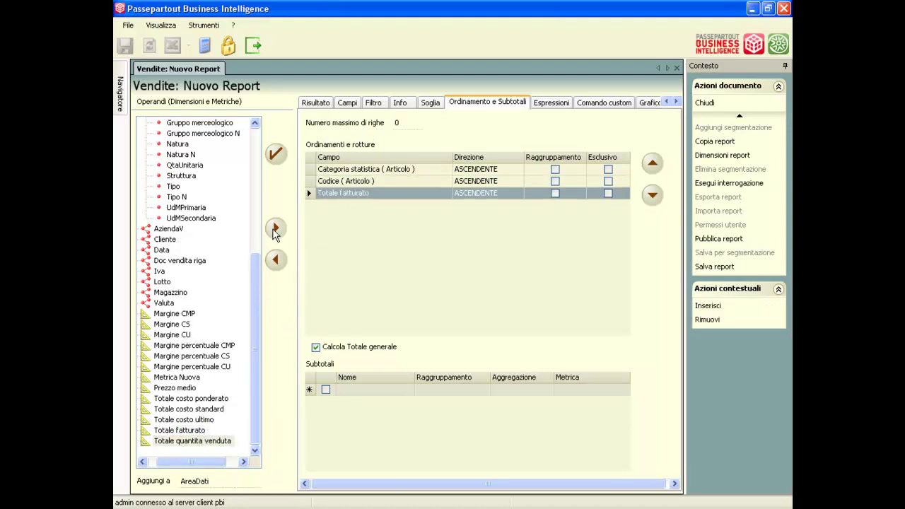
# Set the sort direction of Totale fatturato to DISCENDENTE and remove Codice and Categoria statistica from the sort criteria.
pyautogui.click(503, 193)
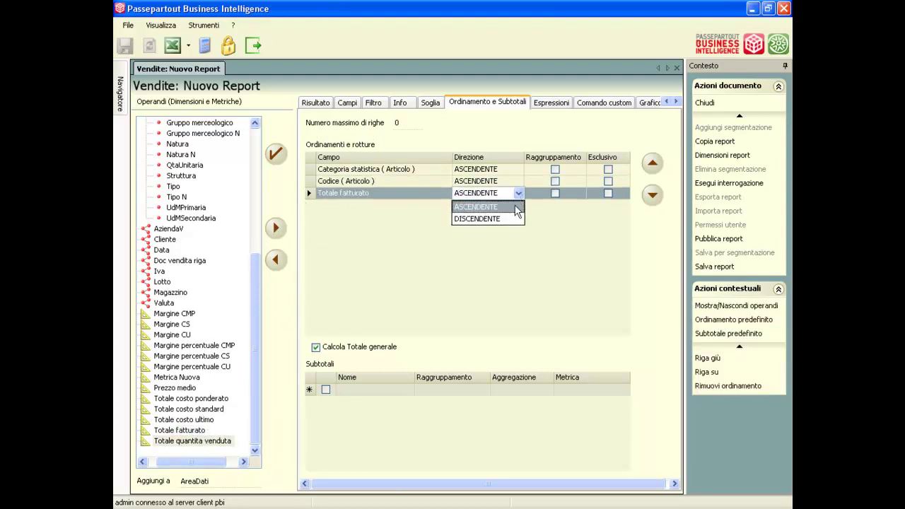
pyautogui.click(512, 220)
pyautogui.click(311, 185)
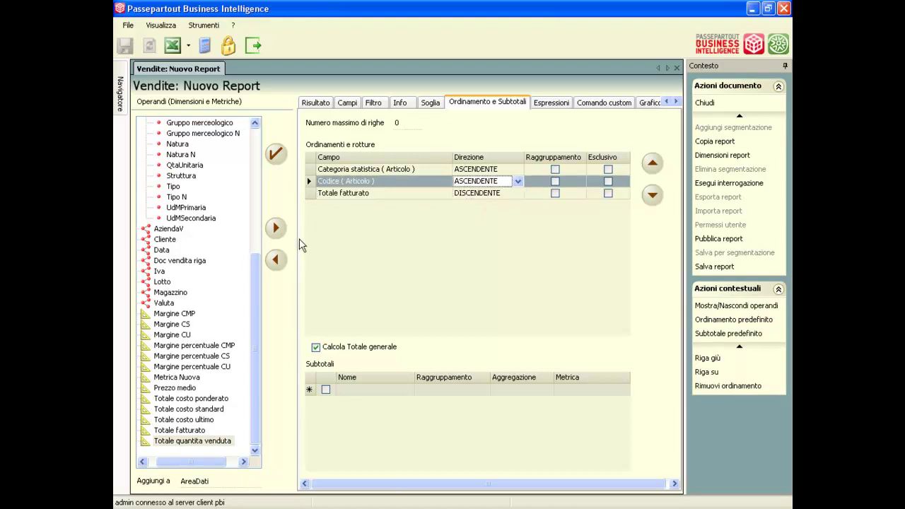
pyautogui.click(276, 260)
pyautogui.click(276, 259)
# Limit the report to a maximum of 5 rows and run the query.
pyautogui.click(400, 122)
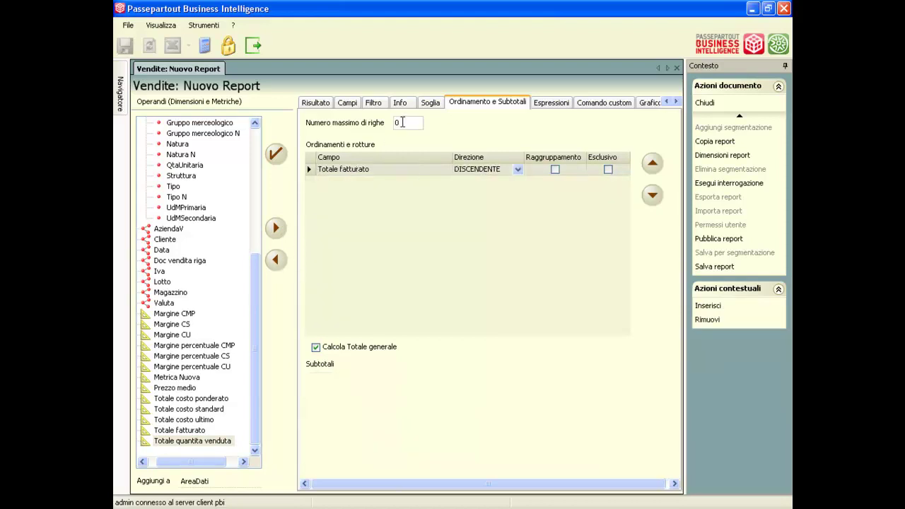
pyautogui.write('5')
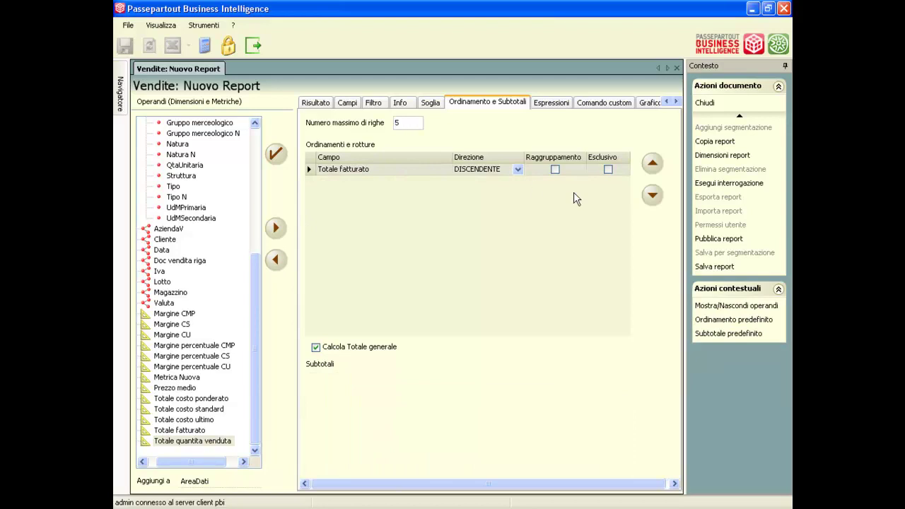
pyautogui.click(717, 188)
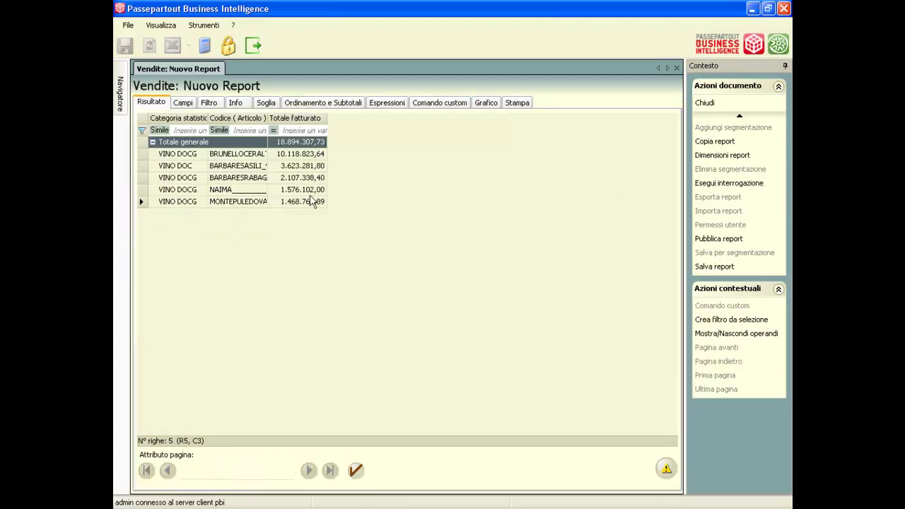
# Set the report's maximum number of rows to 0 and run the query.
pyautogui.click(331, 104)
pyautogui.click(408, 121)
pyautogui.write('0')
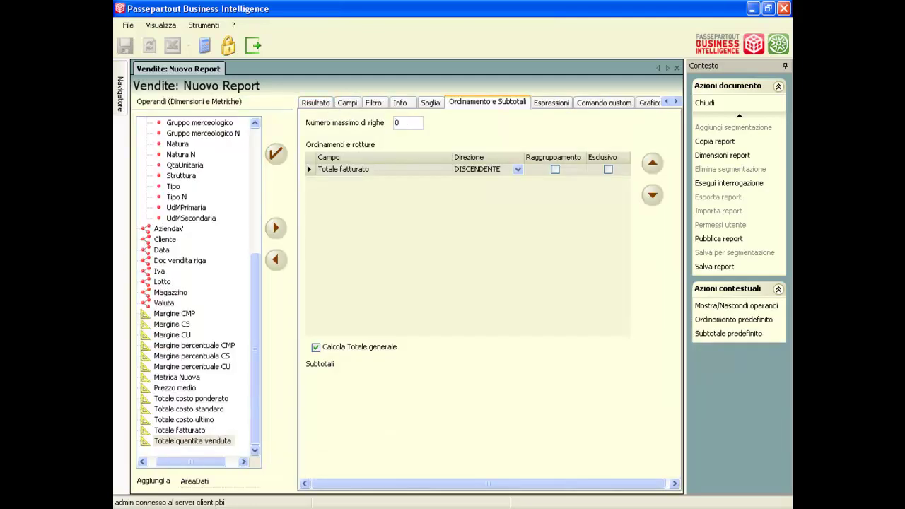
pyautogui.click(276, 160)
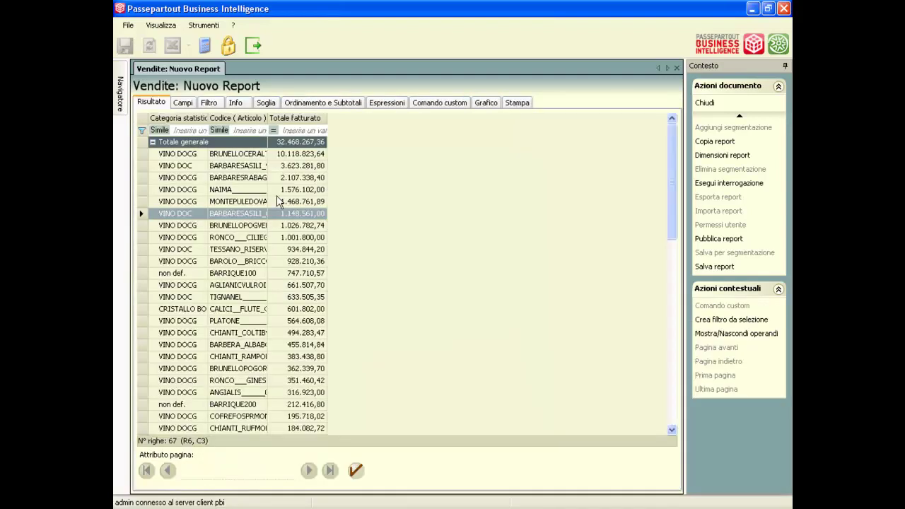
# Replace Totale fatturato with the article's Categoria statistica as the only sort criterion.
pyautogui.click(313, 104)
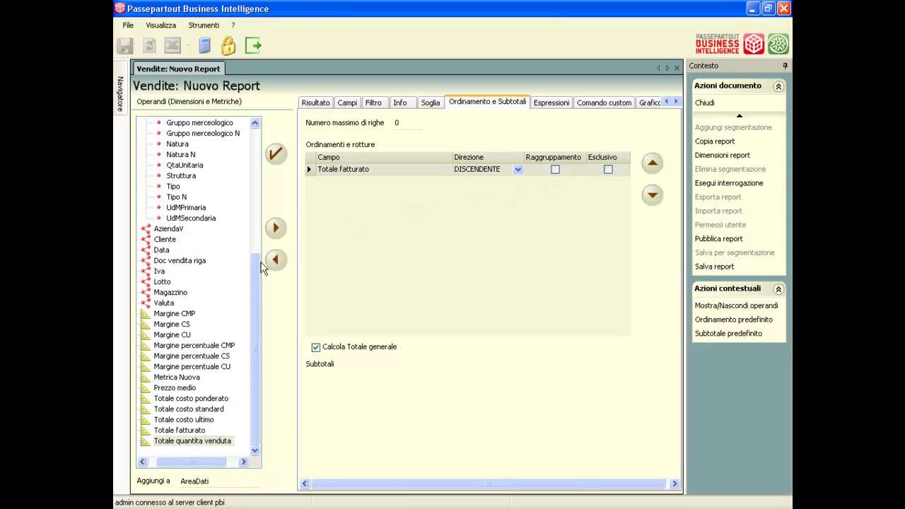
pyautogui.moveTo(255, 346); pyautogui.dragTo(272, 126)
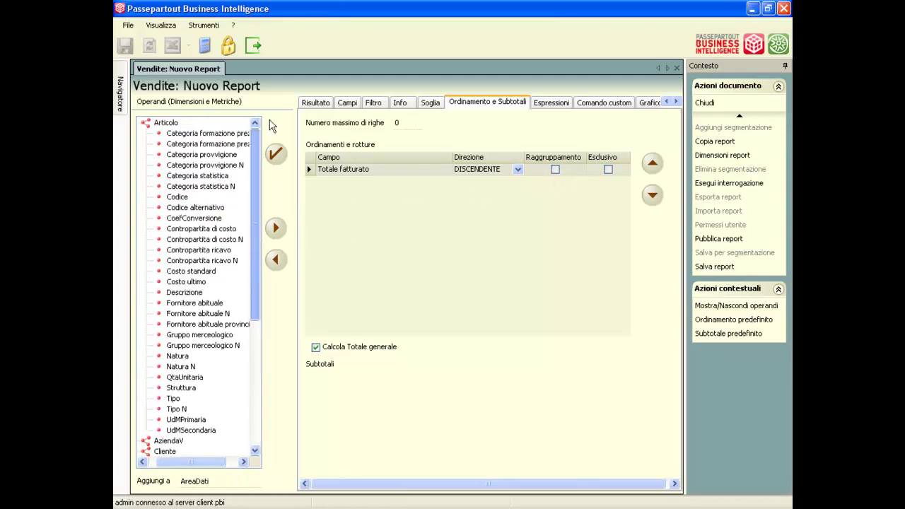
pyautogui.click(181, 198)
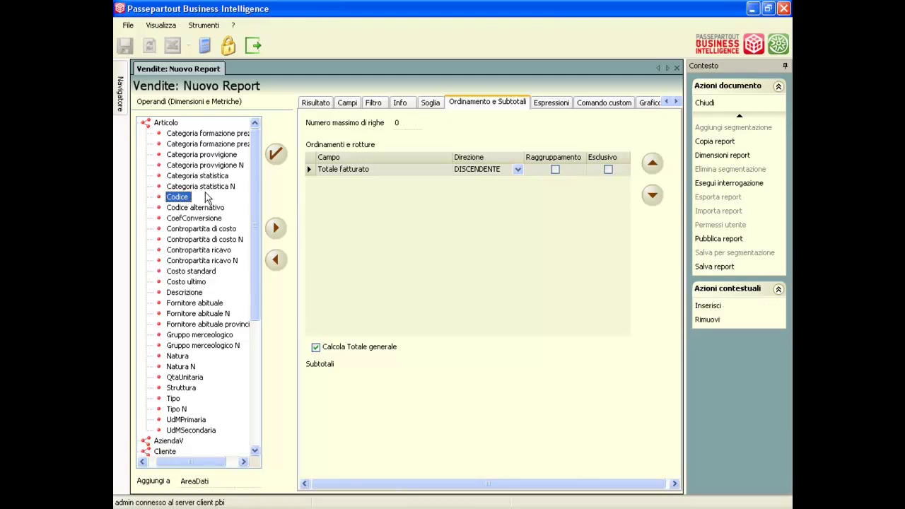
pyautogui.click(201, 186)
pyautogui.click(276, 227)
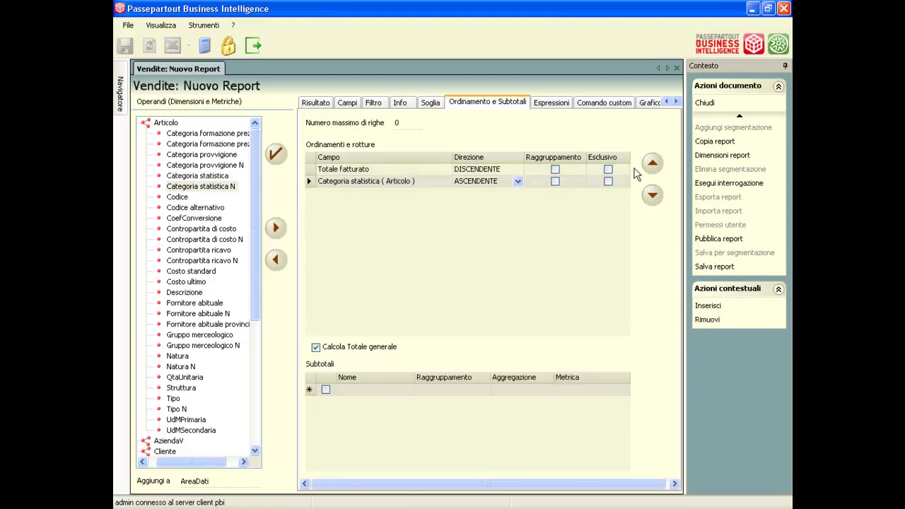
pyautogui.click(652, 164)
pyautogui.click(346, 181)
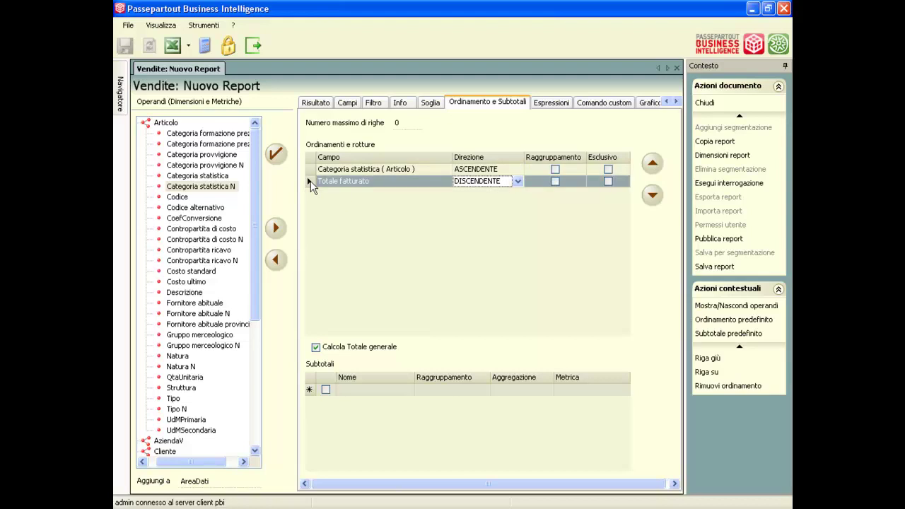
pyautogui.click(276, 260)
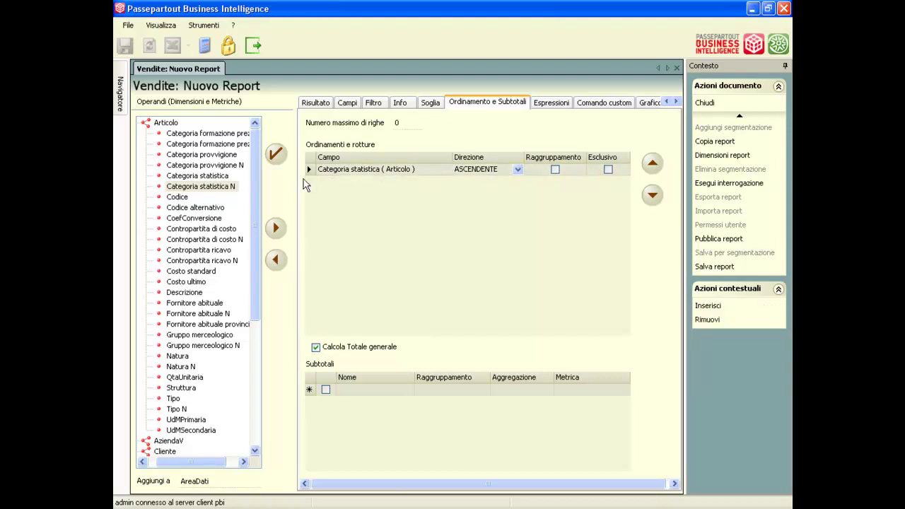
# Enable grouping on Categoria statistica, run the query and expand the CRISTALLO BASE and CRISTALLO BOEMIA groups.
pyautogui.click(555, 170)
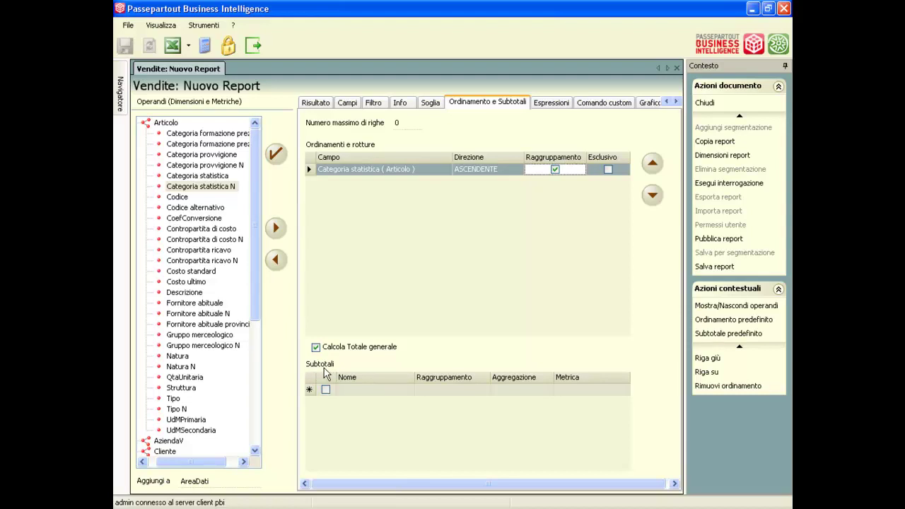
pyautogui.click(276, 154)
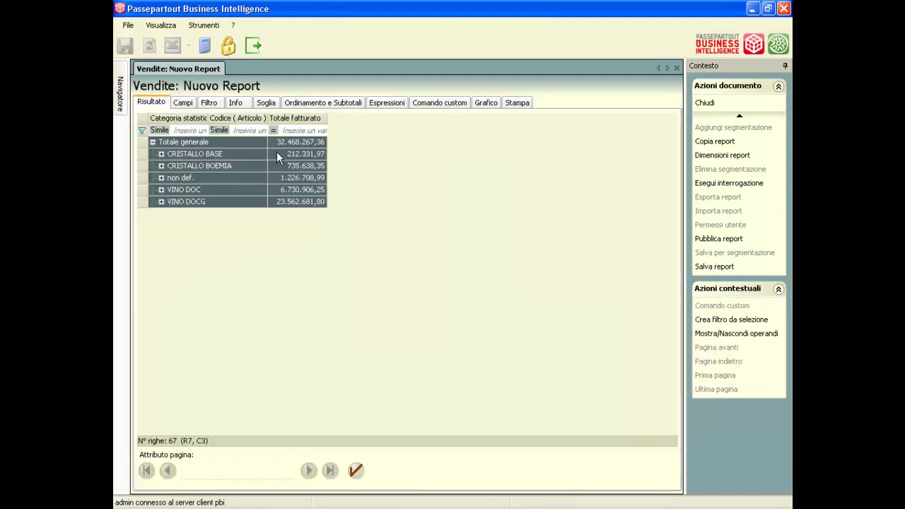
pyautogui.click(162, 153)
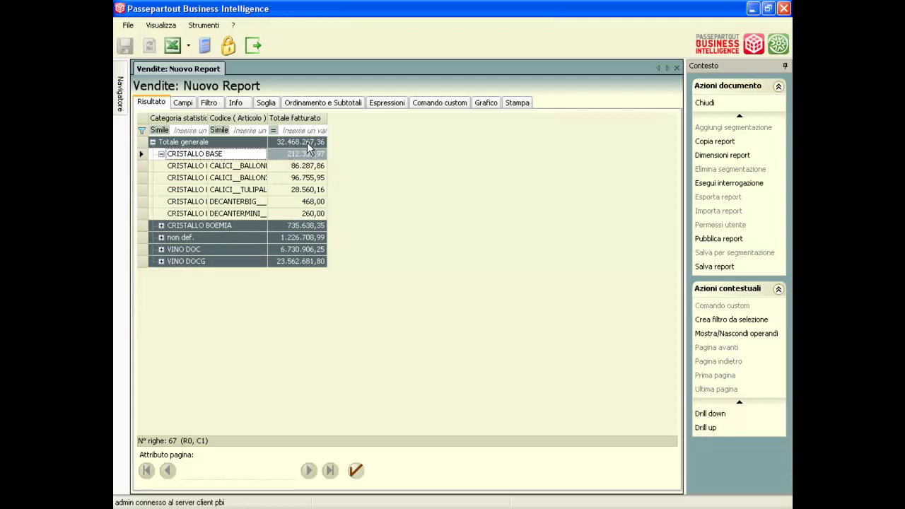
pyautogui.click(161, 225)
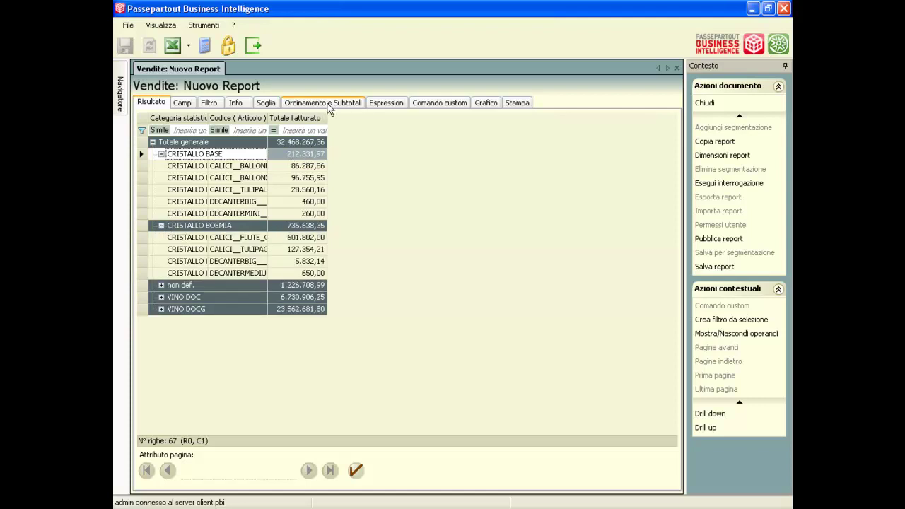
# Make the Categoria statistica grouping exclusive, run the query and widen the Categoria statistica column in the results.
pyautogui.click(324, 104)
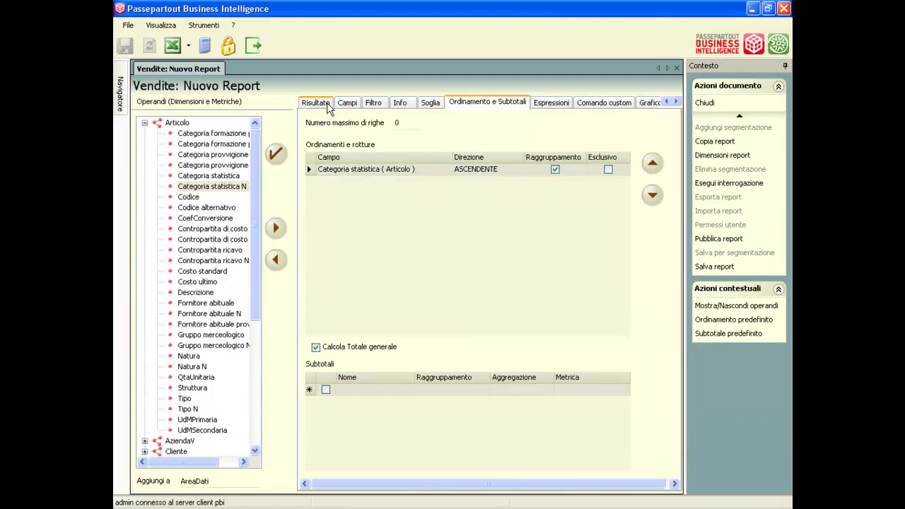
pyautogui.click(608, 171)
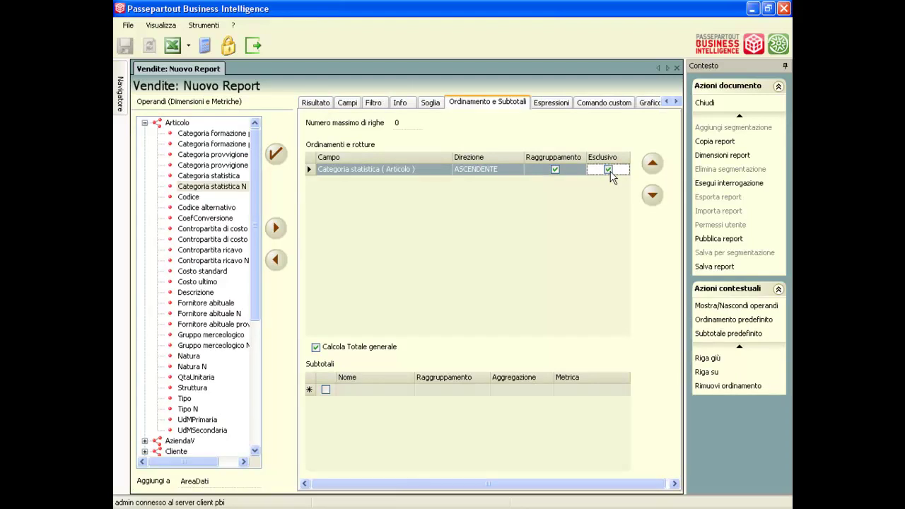
pyautogui.click(277, 160)
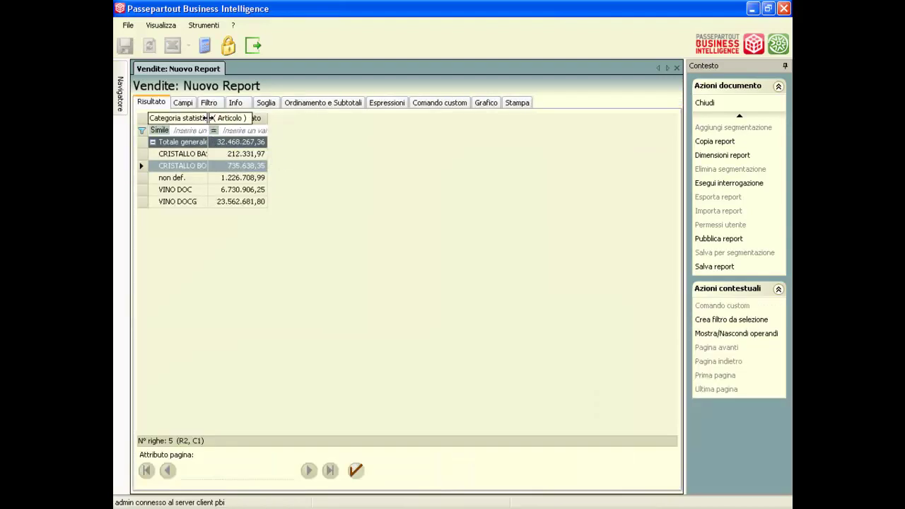
pyautogui.moveTo(210, 118); pyautogui.dragTo(239, 118)
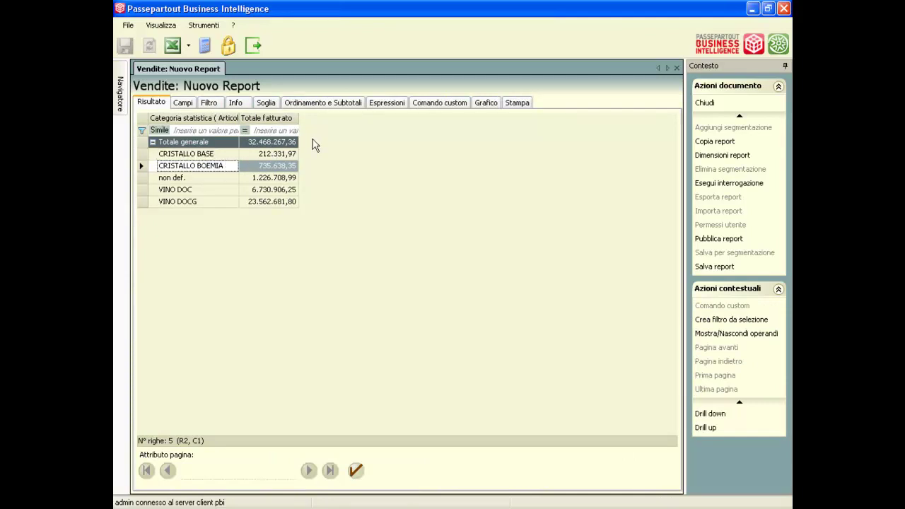
# Turn off the exclusive option for Categoria statistica, rerun the query and expand the CRISTALLO BOEMIA and non def. groups.
pyautogui.click(327, 104)
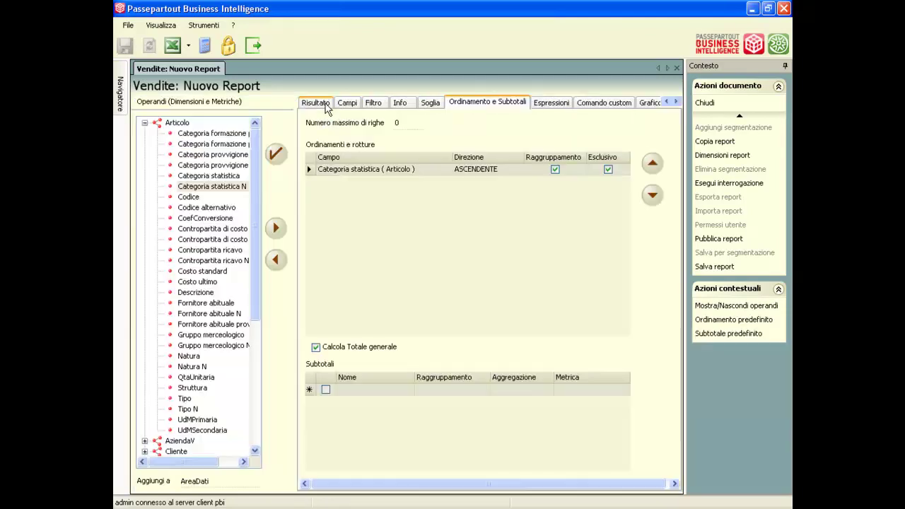
pyautogui.click(604, 171)
pyautogui.click(277, 155)
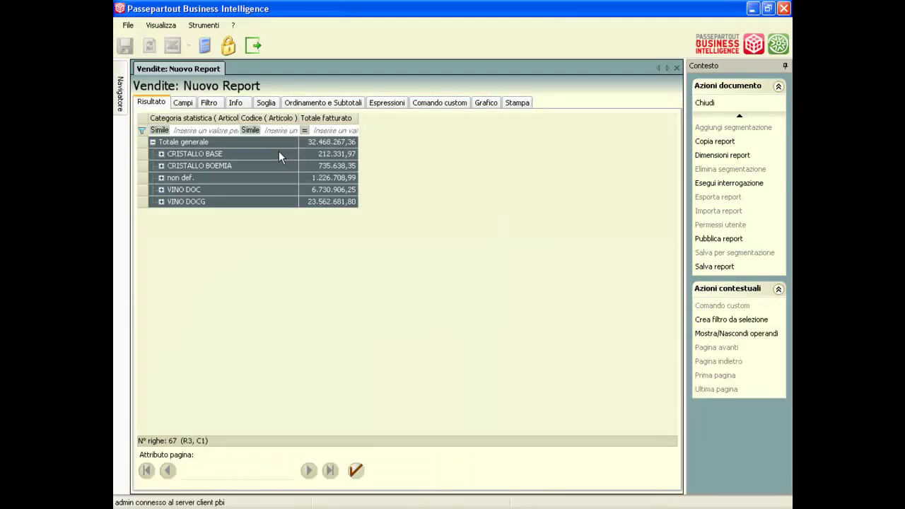
pyautogui.click(161, 166)
pyautogui.click(162, 226)
pyautogui.click(161, 226)
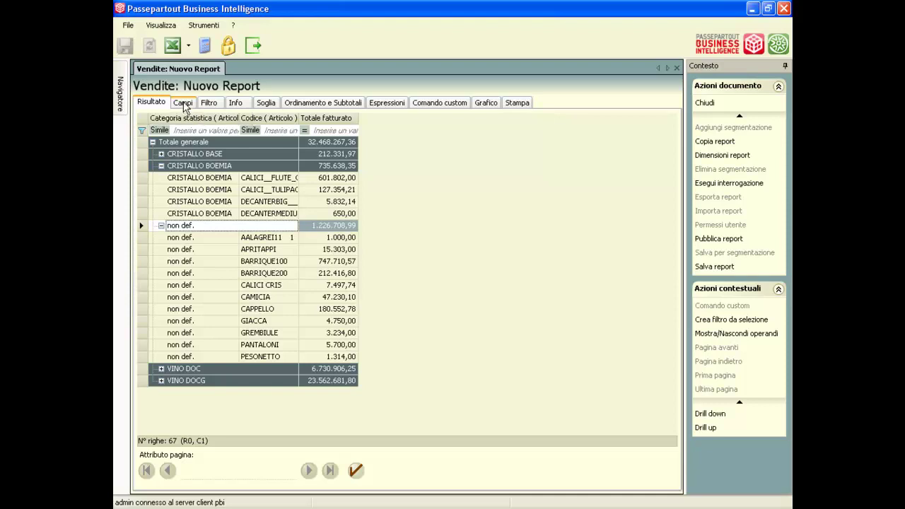
# Enable the exclusive option for Categoria statistica again, run the query and review the result against the sort settings.
pyautogui.click(338, 104)
pyautogui.click(609, 170)
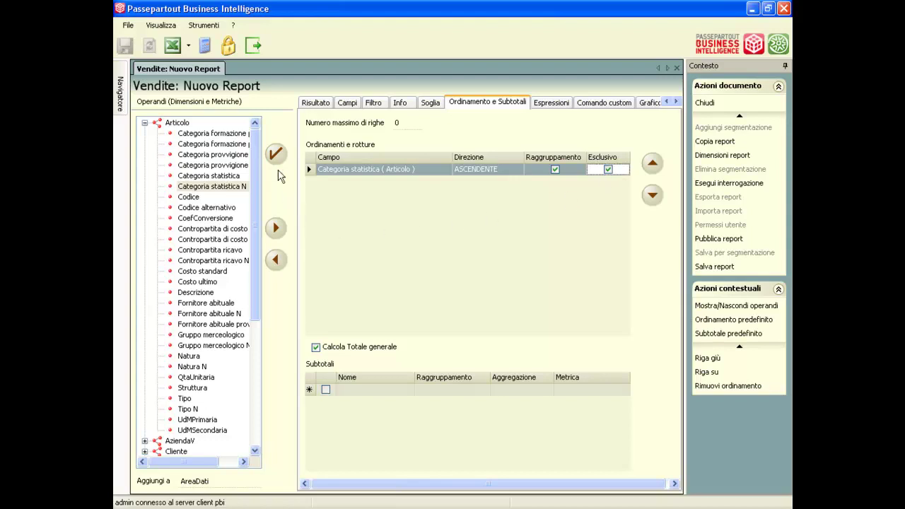
pyautogui.click(276, 155)
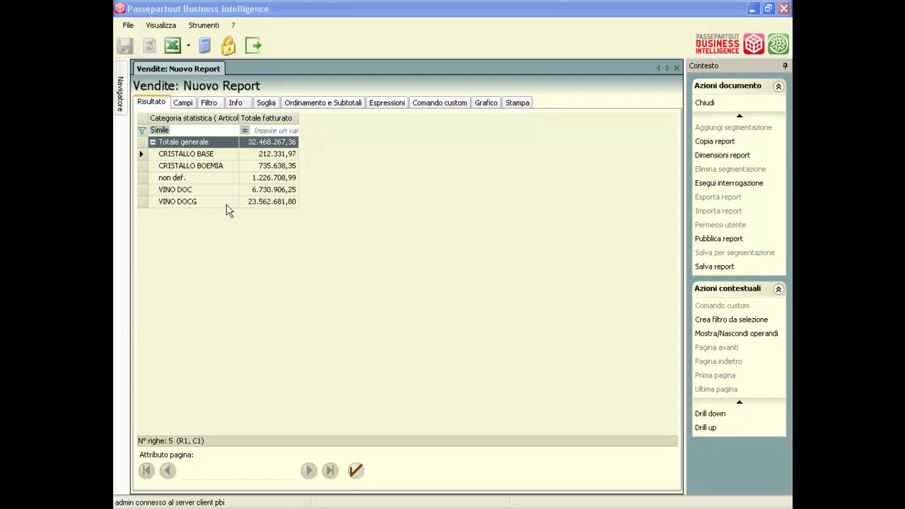
pyautogui.click(323, 103)
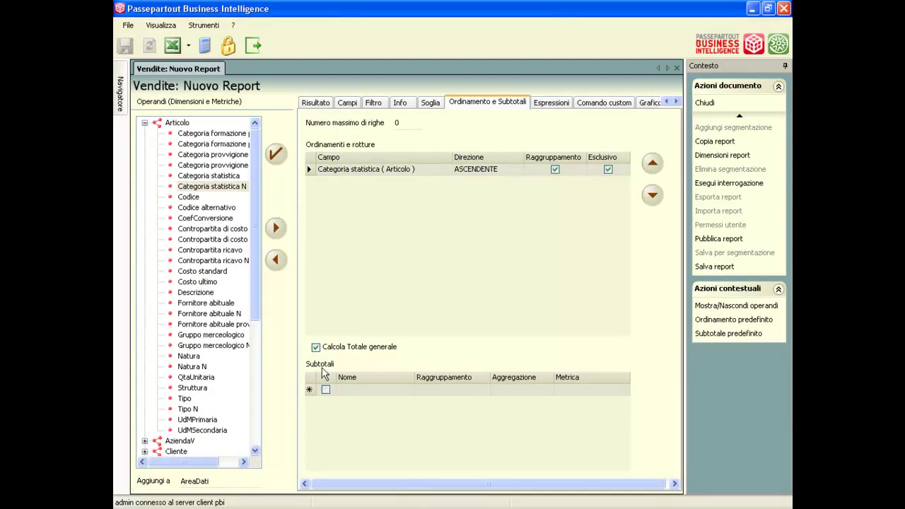
pyautogui.click(315, 102)
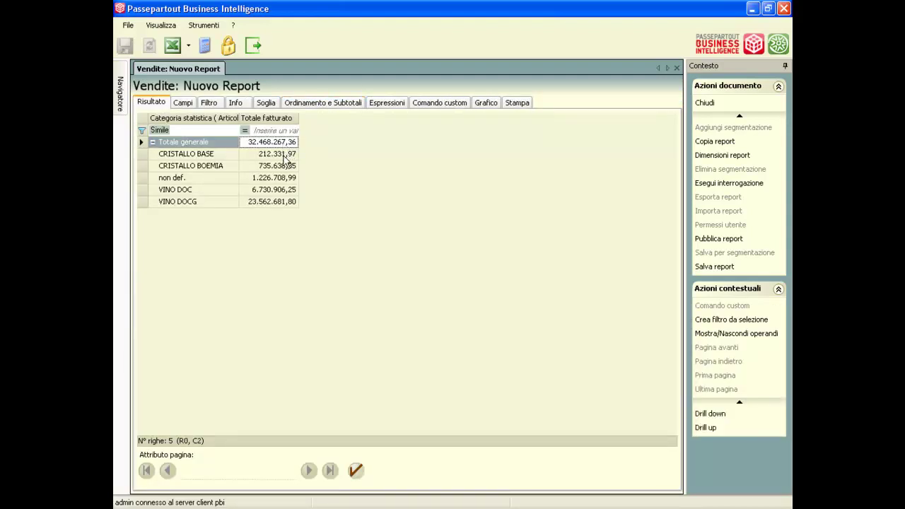
# Disable the exclusive option for Categoria statistica, run the query and expand the CRISTALLO BASE group.
pyautogui.click(322, 104)
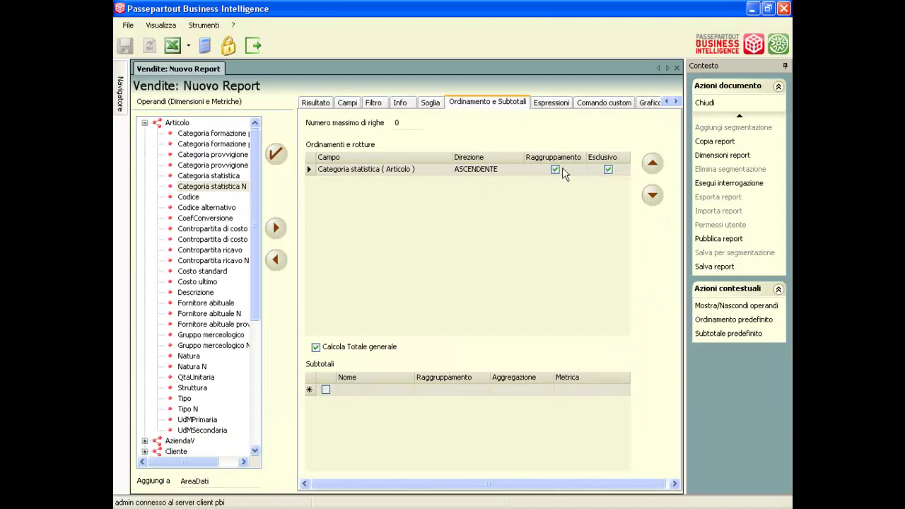
pyautogui.click(608, 170)
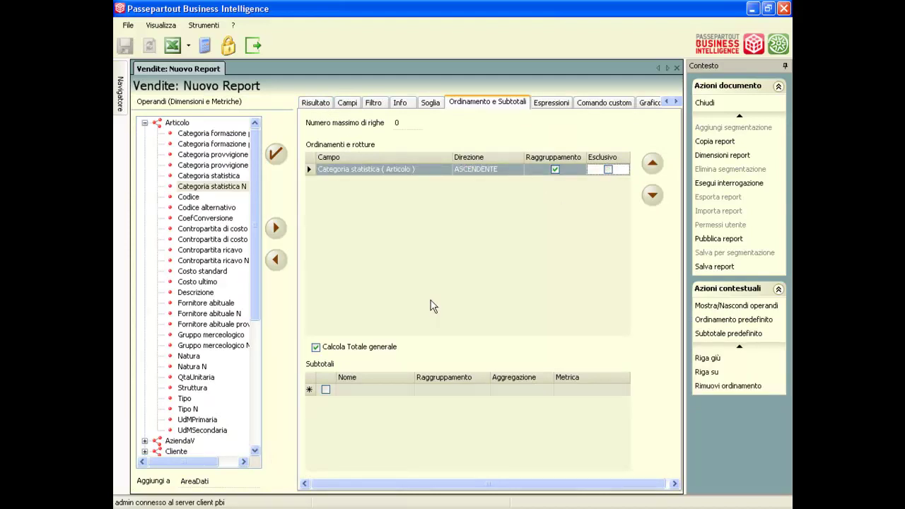
pyautogui.click(277, 154)
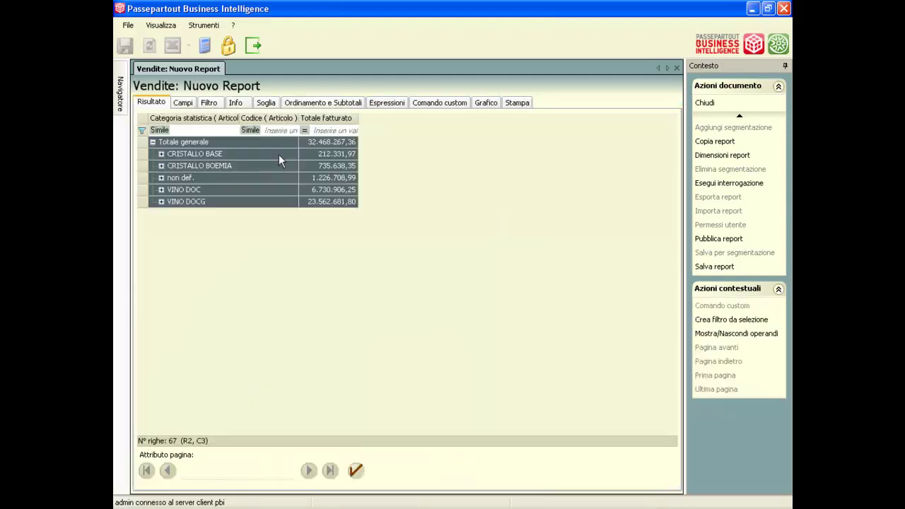
pyautogui.click(162, 153)
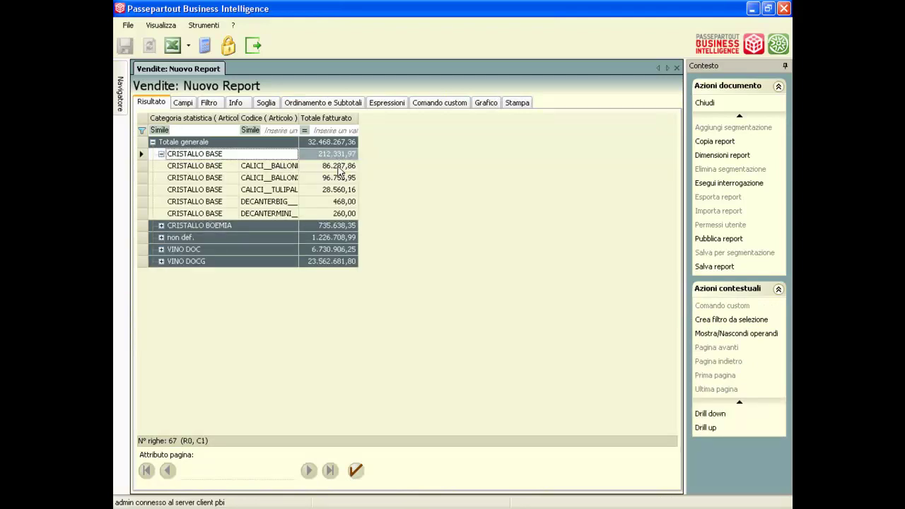
# Add an active subtotal named sub1 to the report, grouped by Categoria statistica ( Articolo ).
pyautogui.click(316, 104)
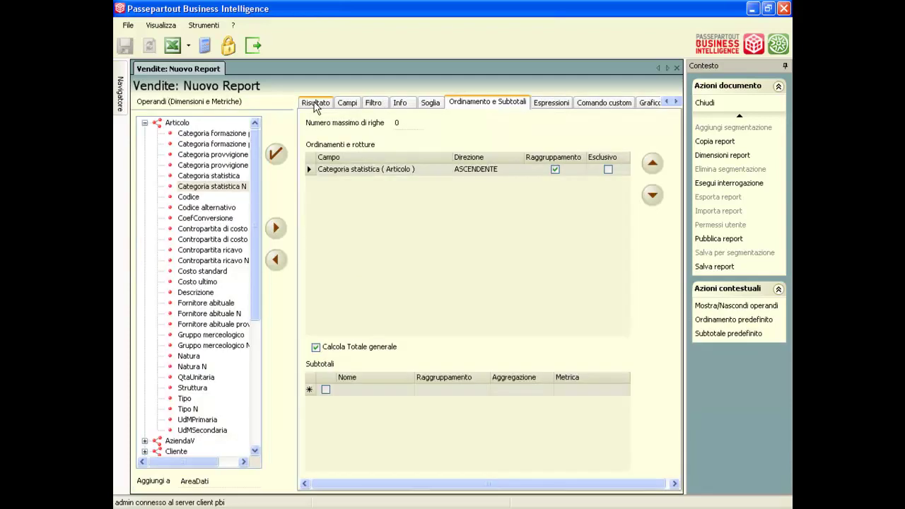
pyautogui.click(326, 391)
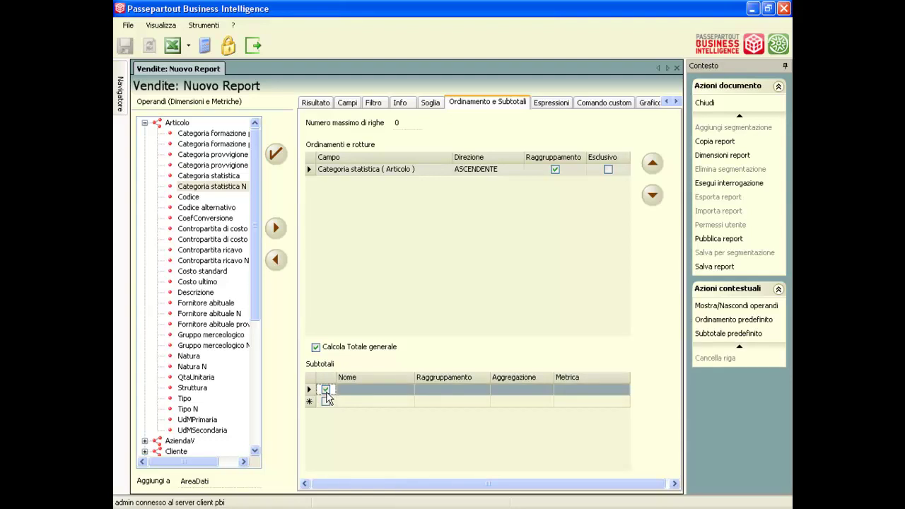
pyautogui.click(364, 393)
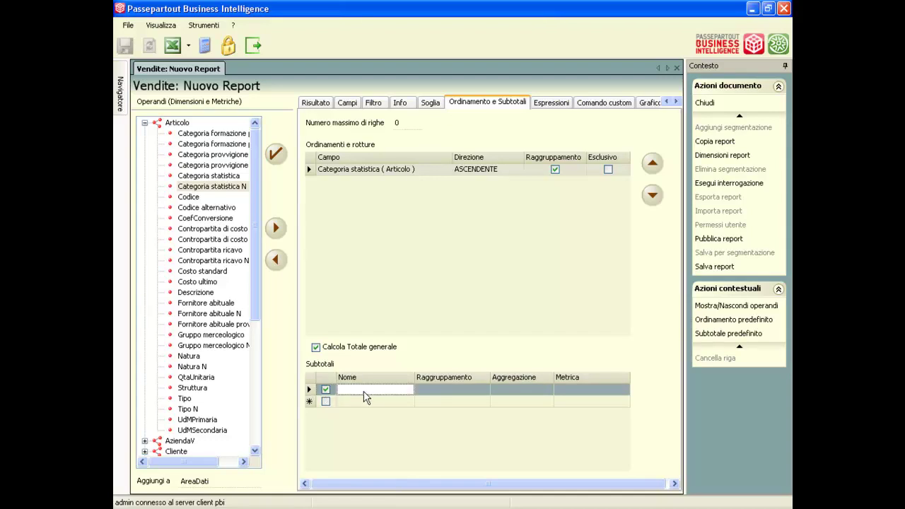
pyautogui.click(364, 389)
pyautogui.write('sub1')
pyautogui.click(482, 391)
pyautogui.click(484, 390)
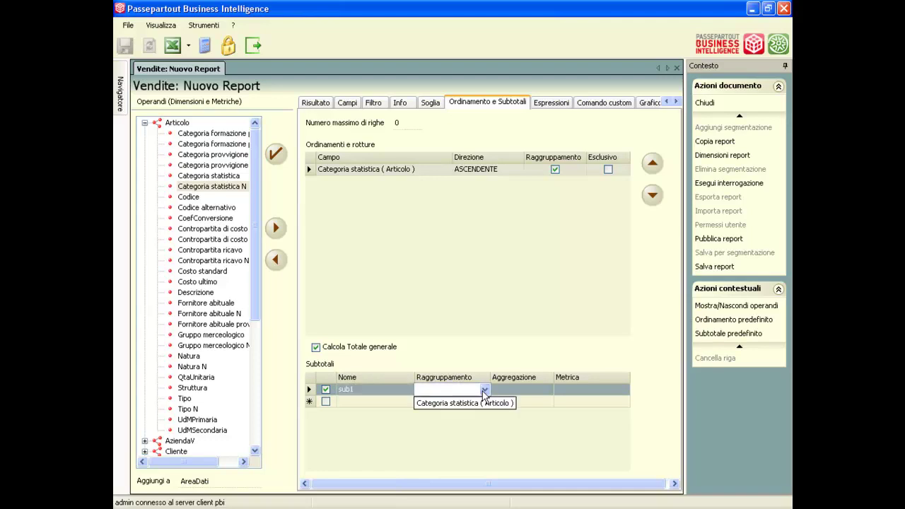
pyautogui.click(484, 408)
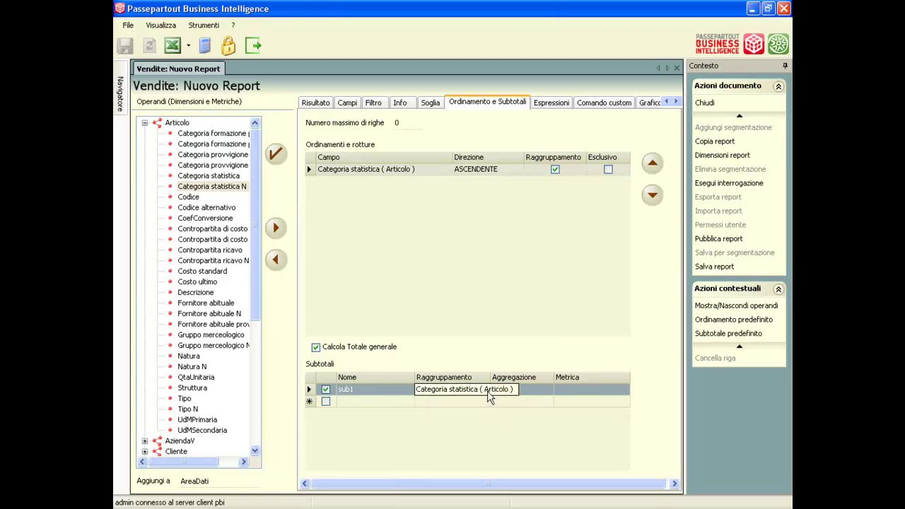
# Set the sub1 subtotal's aggregation to Somma and its metric to Totale fatturato.
pyautogui.click(537, 392)
pyautogui.click(548, 390)
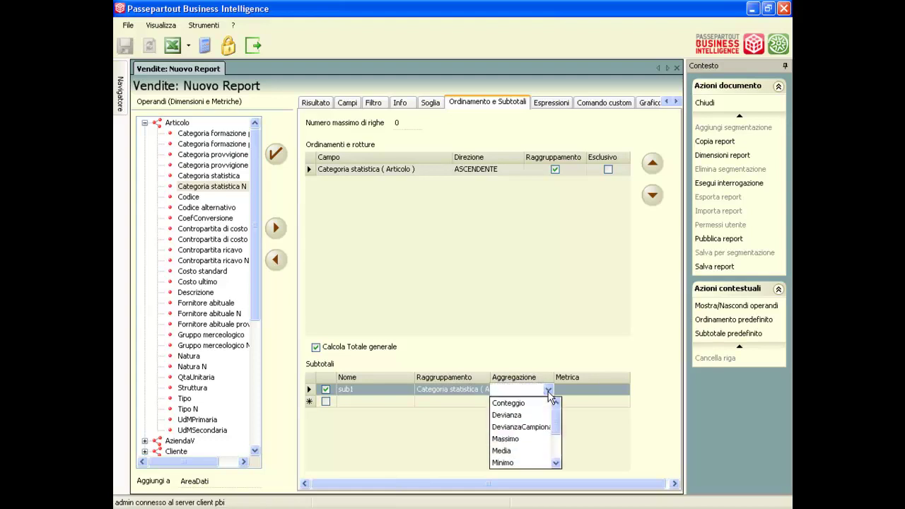
pyautogui.click(556, 459)
pyautogui.moveTo(556, 460); pyautogui.dragTo(556, 417)
pyautogui.scroll(-1, 557, 444)
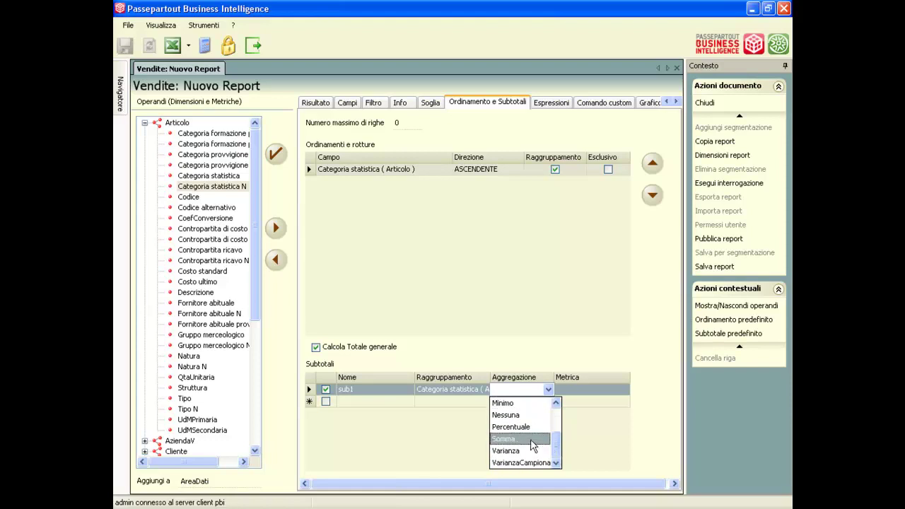
pyautogui.click(530, 439)
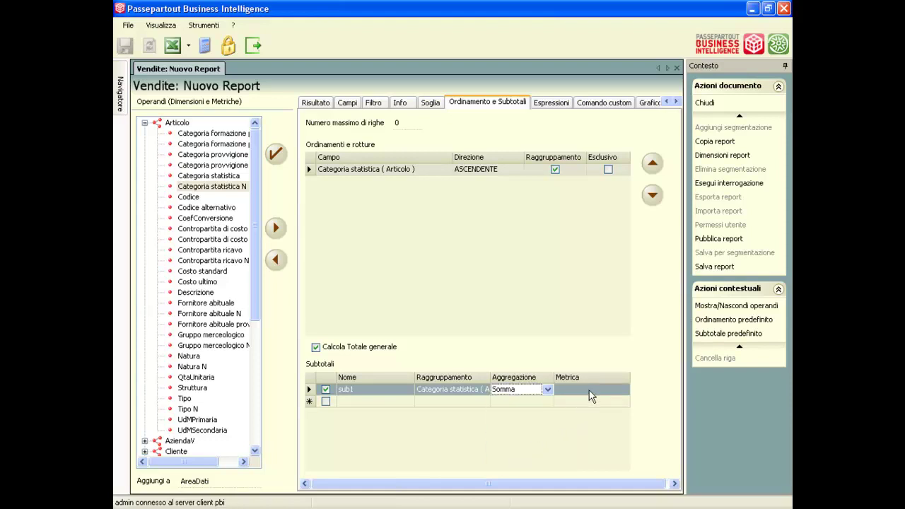
pyautogui.click(548, 390)
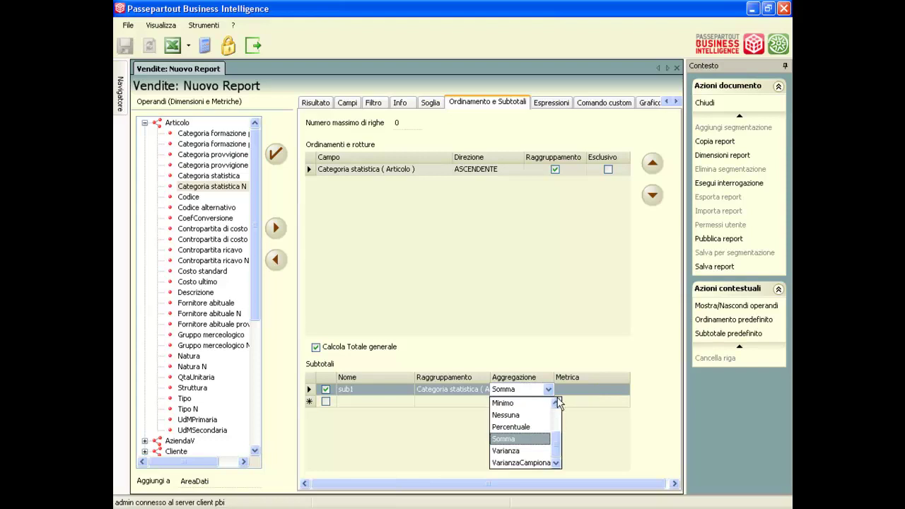
pyautogui.click(549, 391)
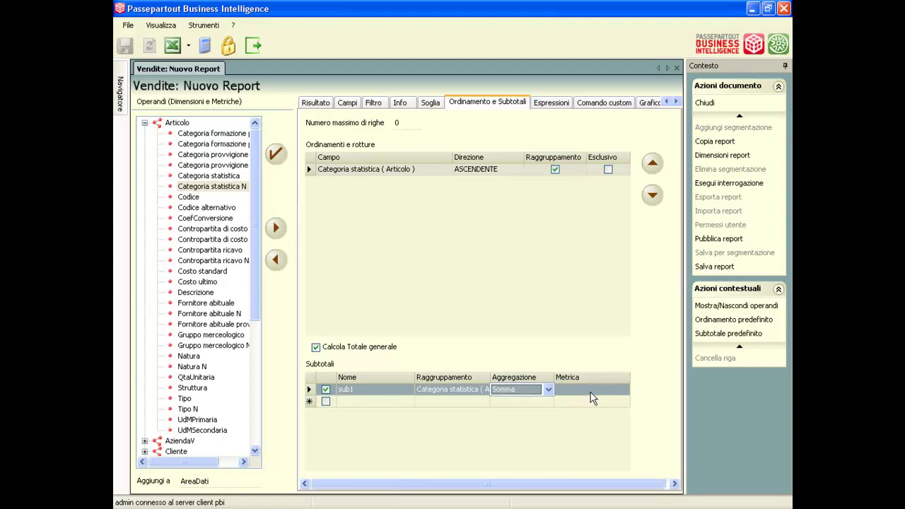
pyautogui.click(591, 392)
pyautogui.click(624, 390)
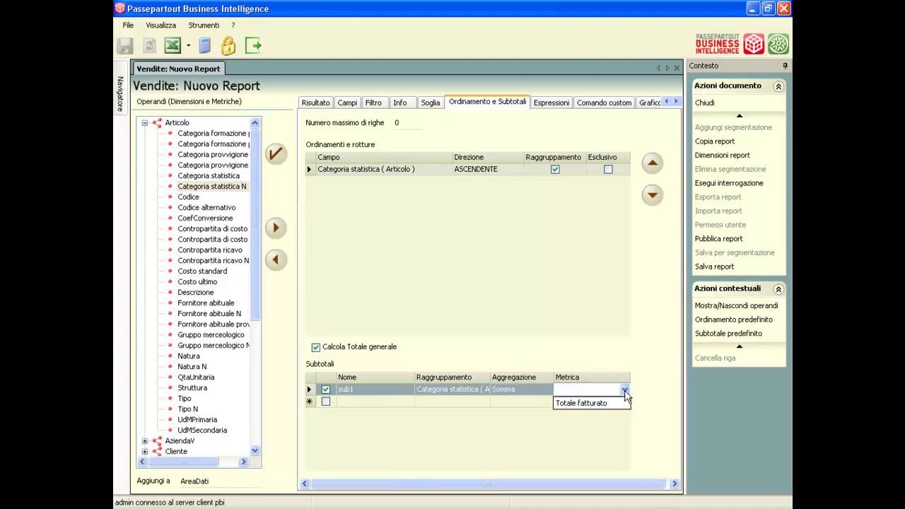
pyautogui.click(615, 404)
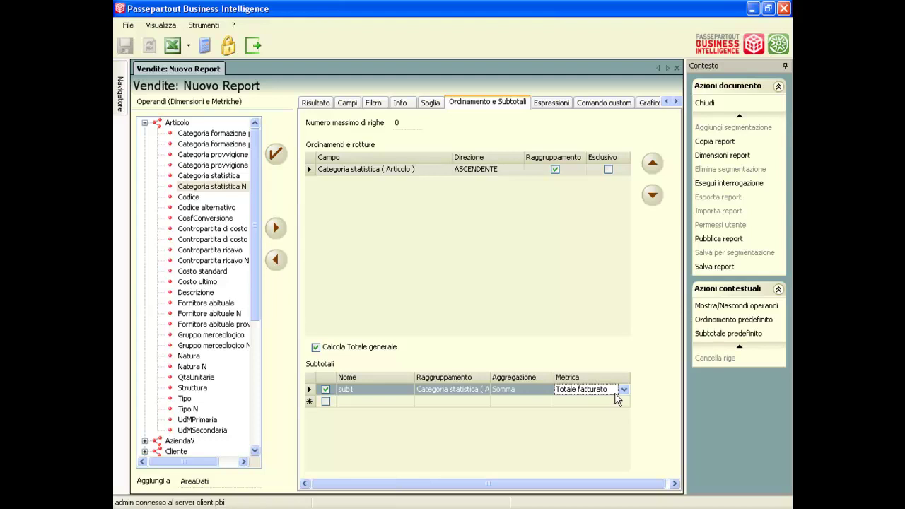
pyautogui.click(528, 391)
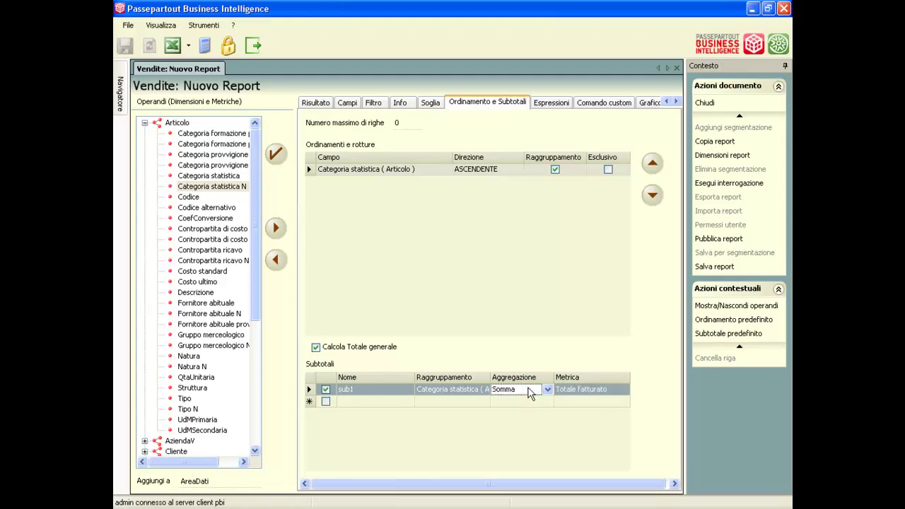
pyautogui.click(465, 393)
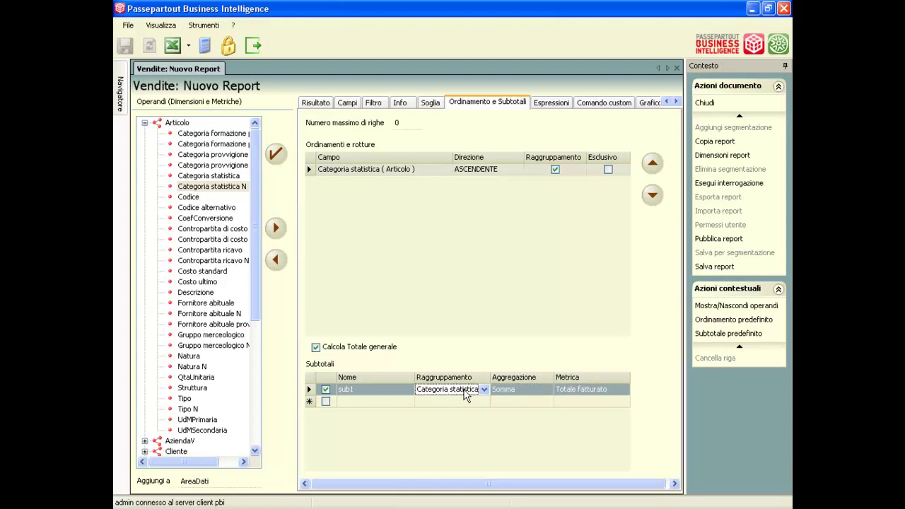
pyautogui.click(566, 398)
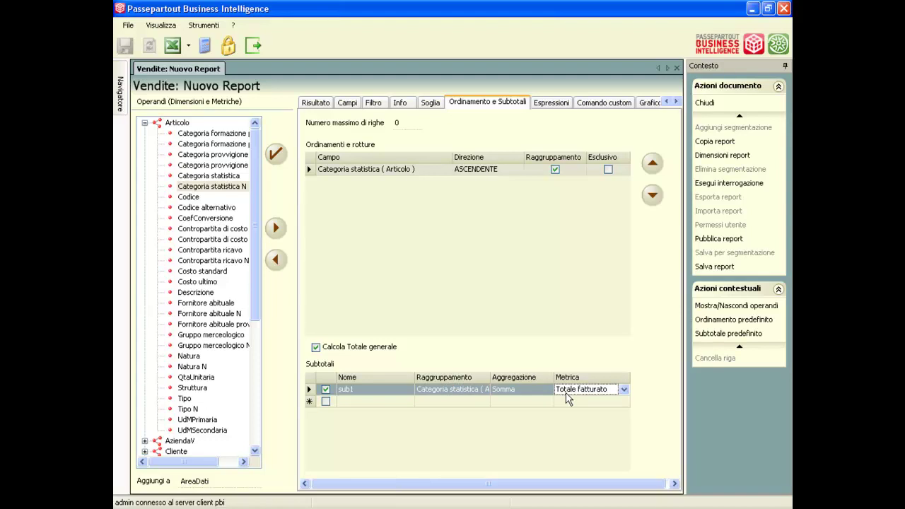
# Add Totale fatturato as a second sort field with DISCENDENTE direction and run the query.
pyautogui.moveTo(255, 311); pyautogui.dragTo(260, 456)
pyautogui.click(212, 431)
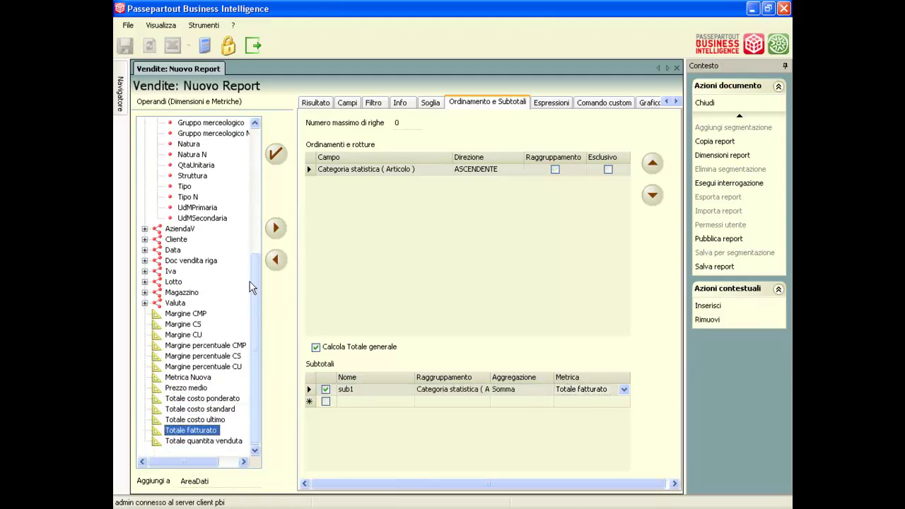
pyautogui.click(275, 230)
pyautogui.click(518, 181)
pyautogui.click(518, 183)
pyautogui.click(504, 206)
pyautogui.click(276, 154)
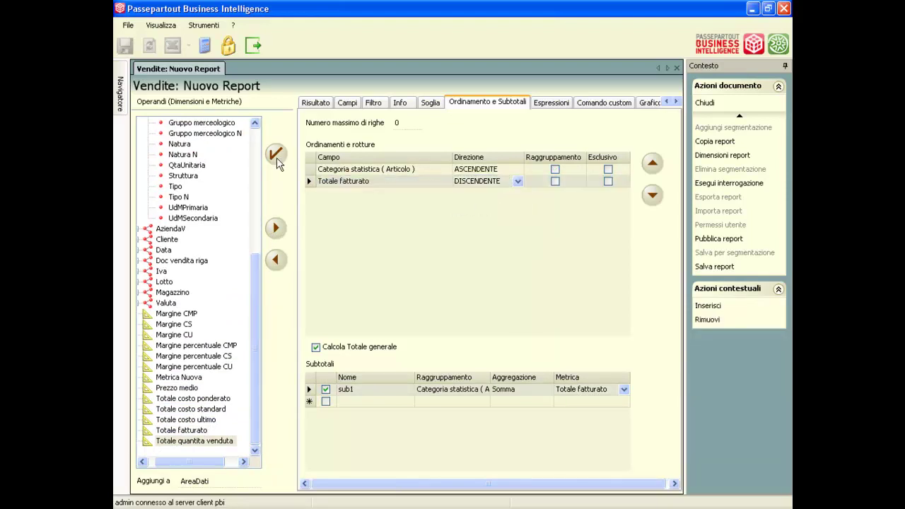
# Expand the CRISTALLO BASE and CRISTALLO BOEMIA groups, expand all remaining groups and examine the revenue order within each category.
pyautogui.click(161, 153)
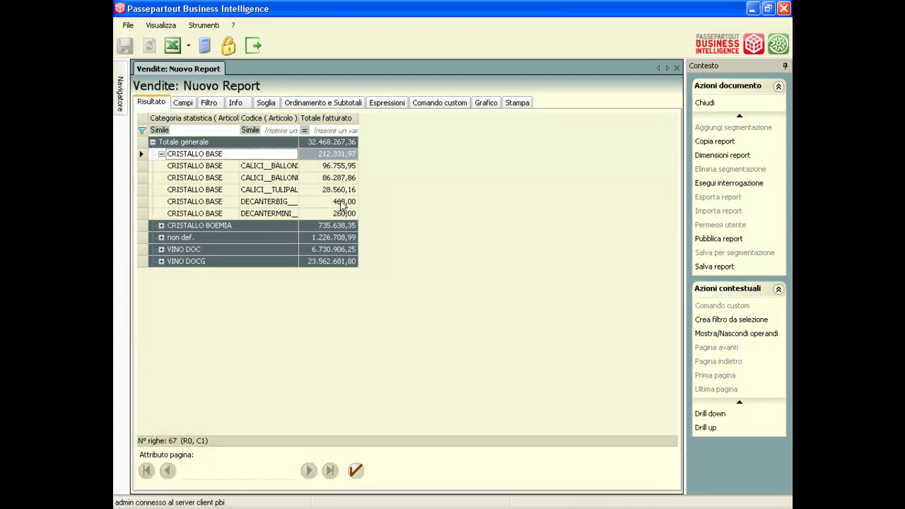
pyautogui.click(152, 142)
pyautogui.click(152, 142)
pyautogui.click(162, 153)
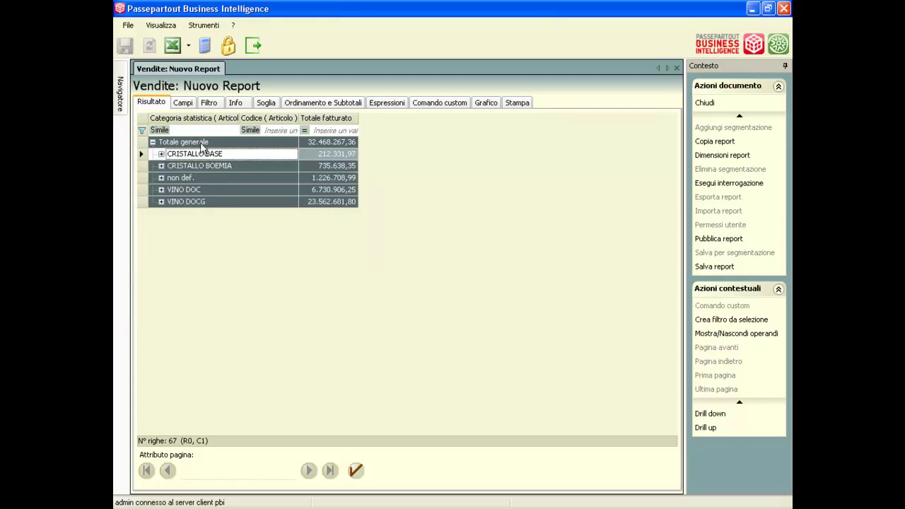
pyautogui.click(161, 153)
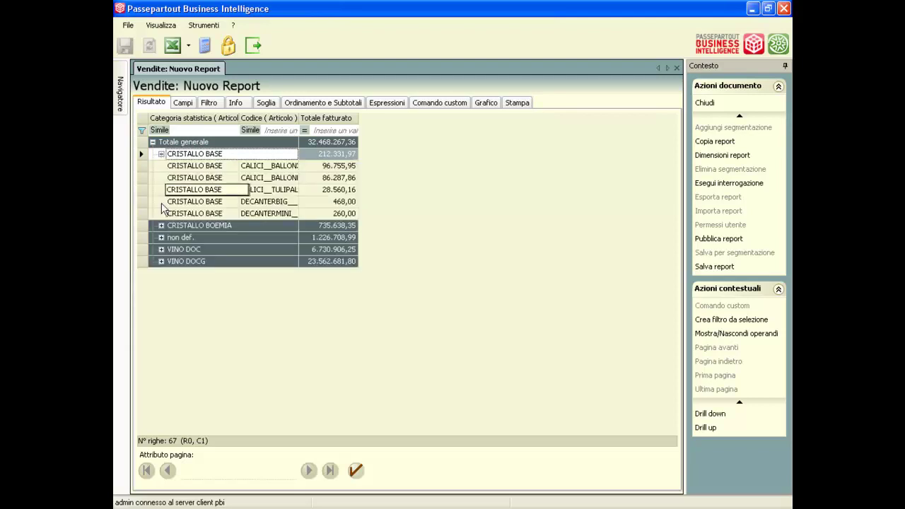
pyautogui.click(161, 226)
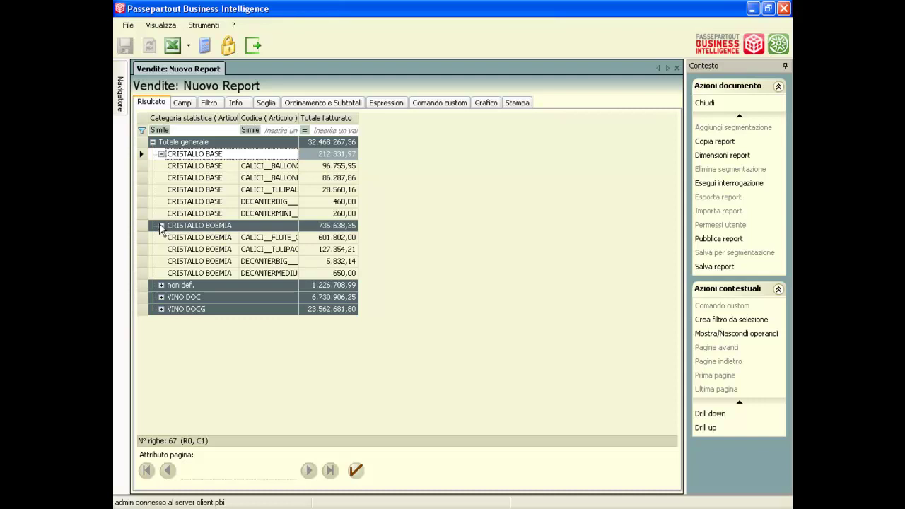
pyautogui.rightClick(162, 288)
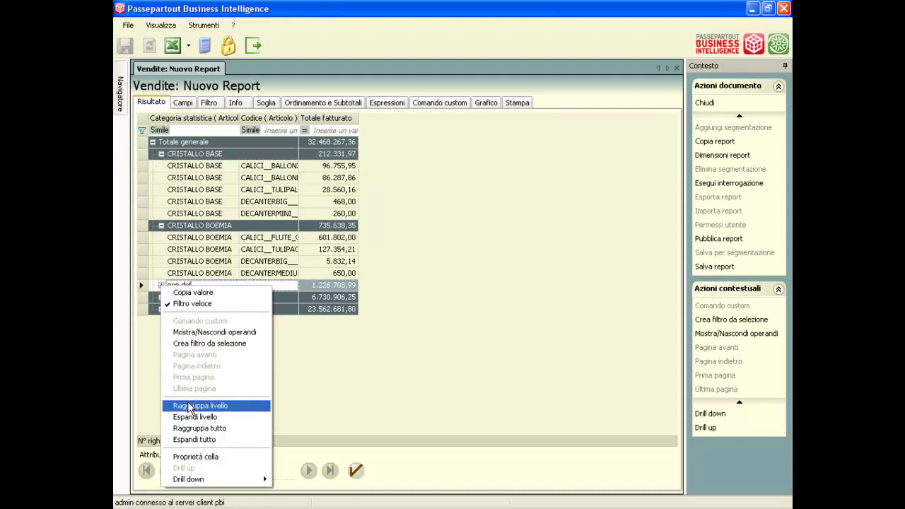
pyautogui.click(196, 442)
pyautogui.scroll(-20, 336, 391)
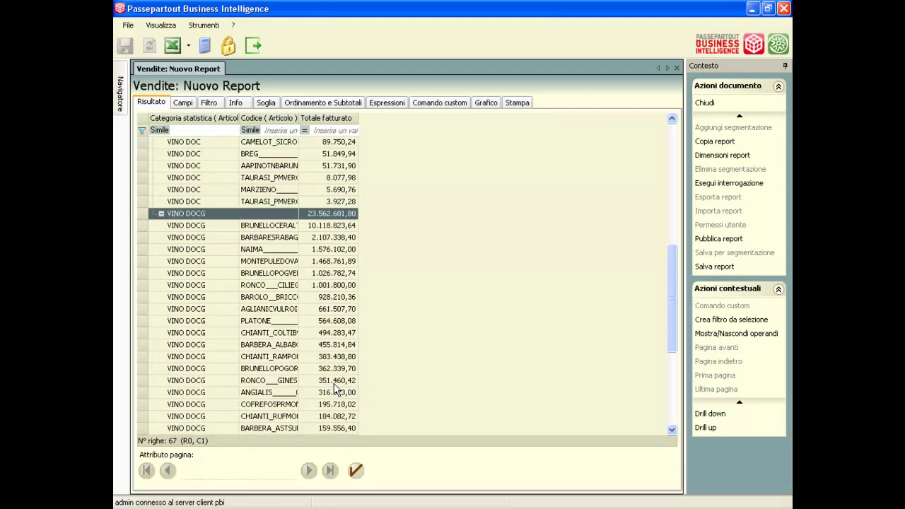
pyautogui.scroll(20, 336, 390)
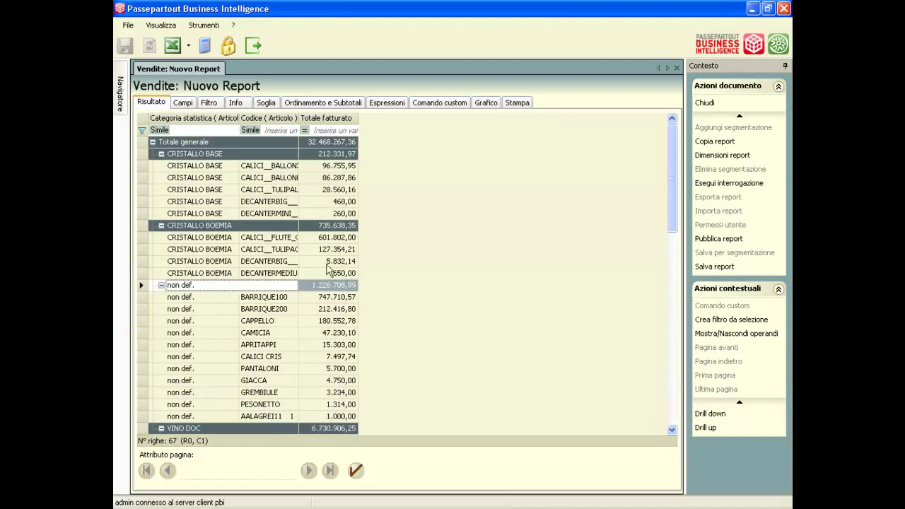
# Rerun the query with Calcola Totale generale enabled and inspect the CRISTALLO BASE subtotal and the grand total.
pyautogui.click(330, 106)
pyautogui.click(316, 348)
pyautogui.click(316, 348)
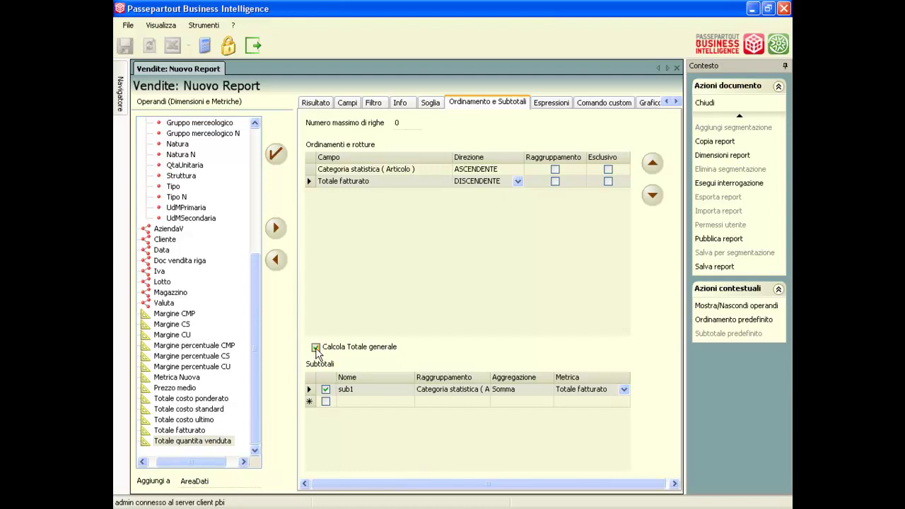
pyautogui.click(278, 156)
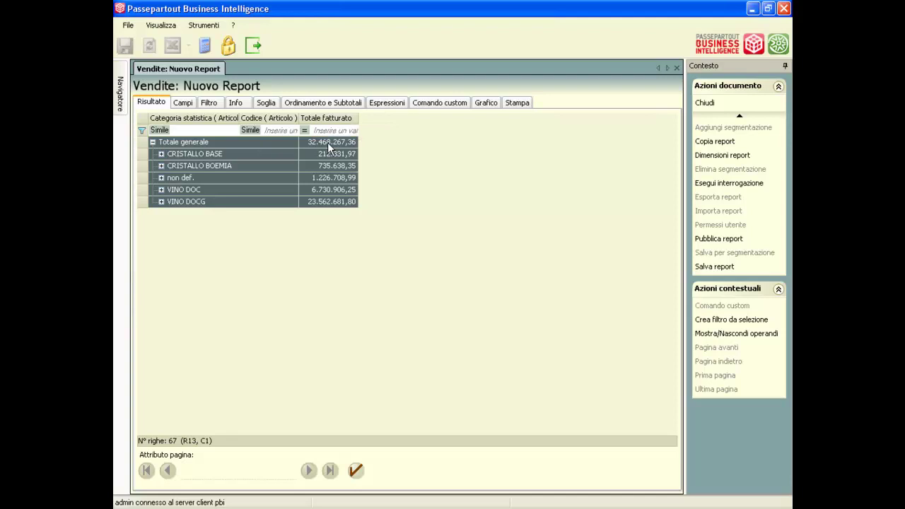
pyautogui.click(161, 154)
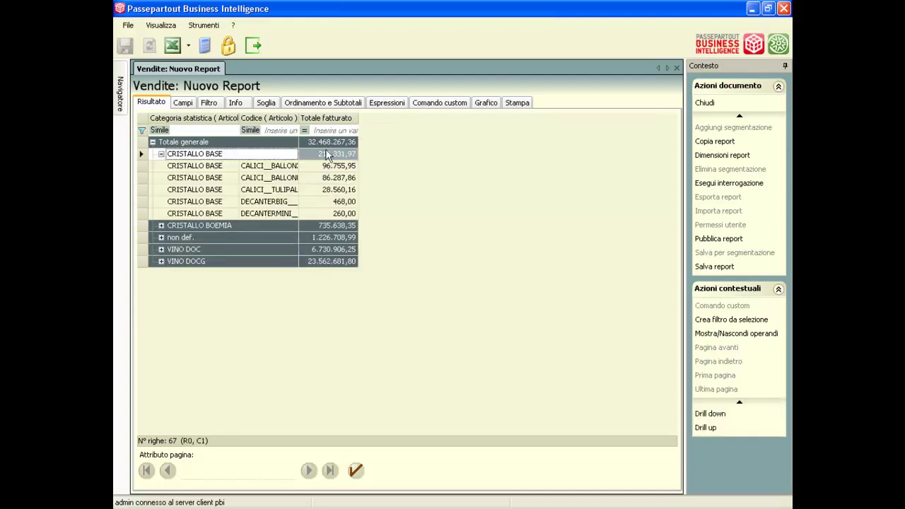
pyautogui.click(162, 154)
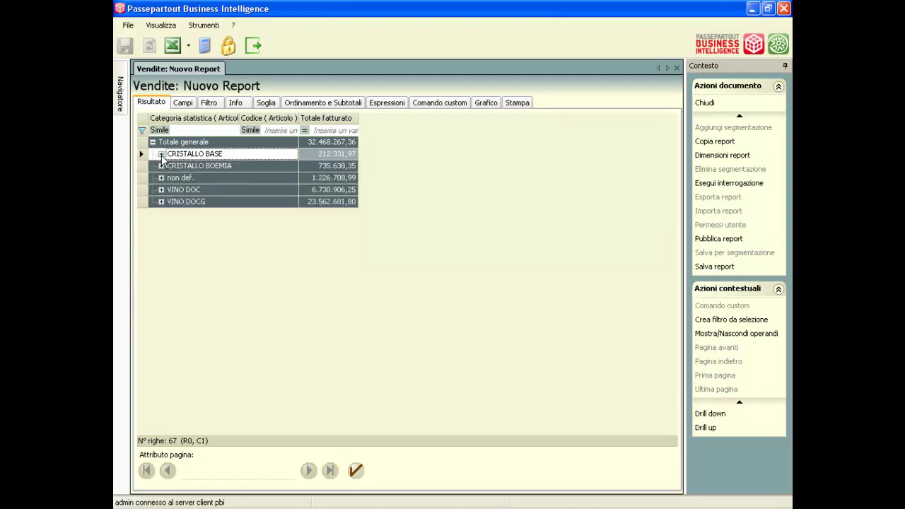
pyautogui.click(322, 143)
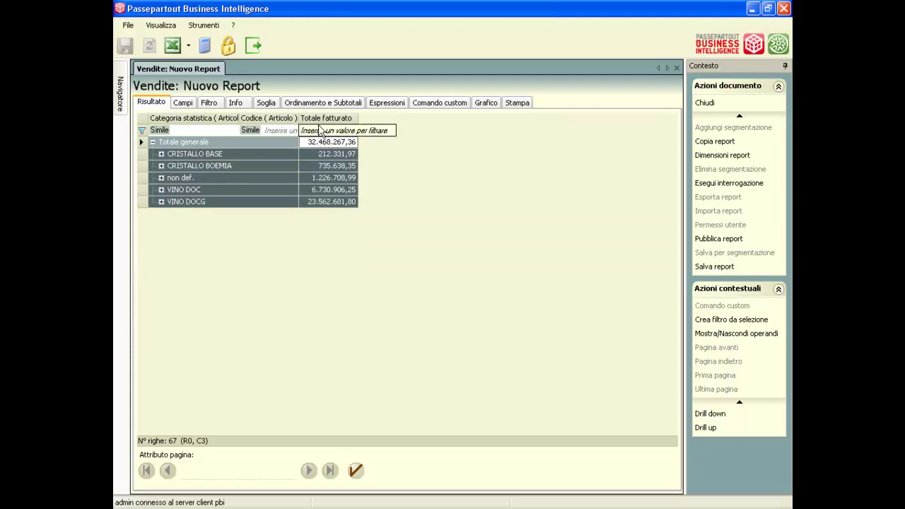
# Deactivate the sub1 subtotal and run the query with only the grand total.
pyautogui.click(322, 105)
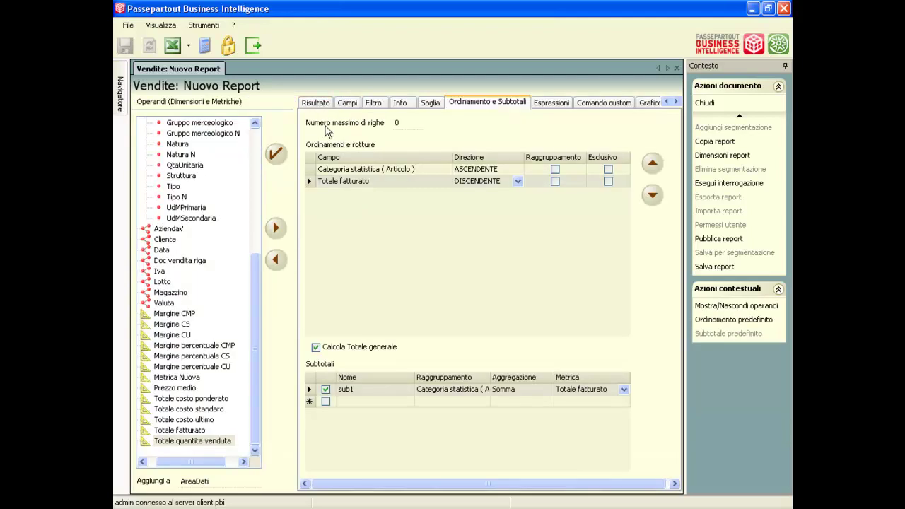
pyautogui.click(324, 391)
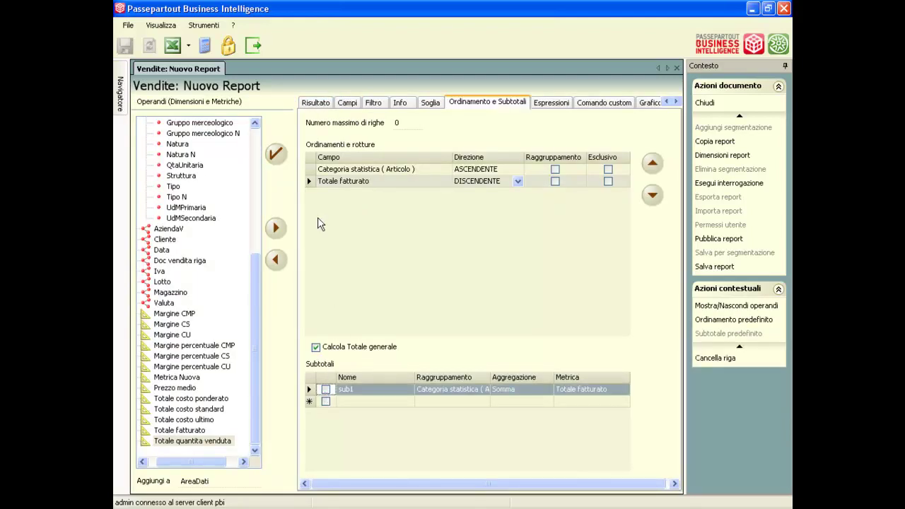
pyautogui.click(277, 154)
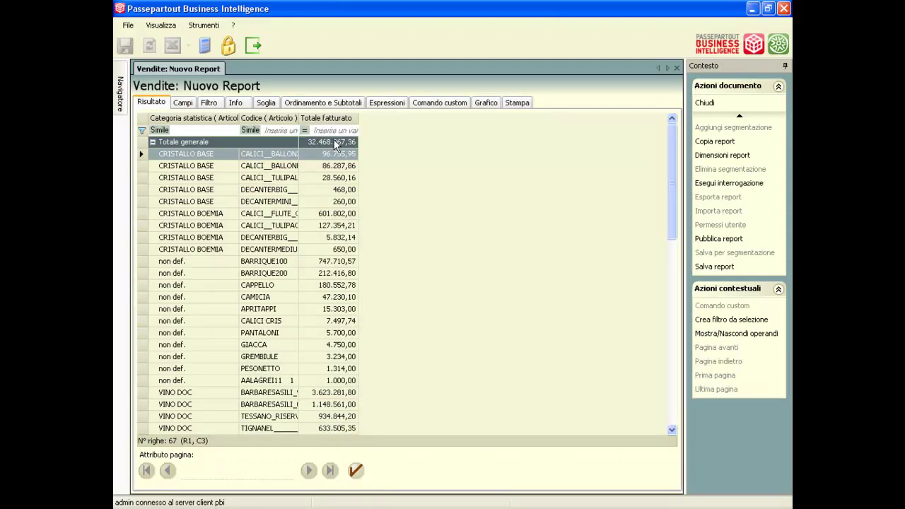
# Reactivate the sub1 subtotal, run the query and check the category subtotals against the grand total.
pyautogui.click(327, 105)
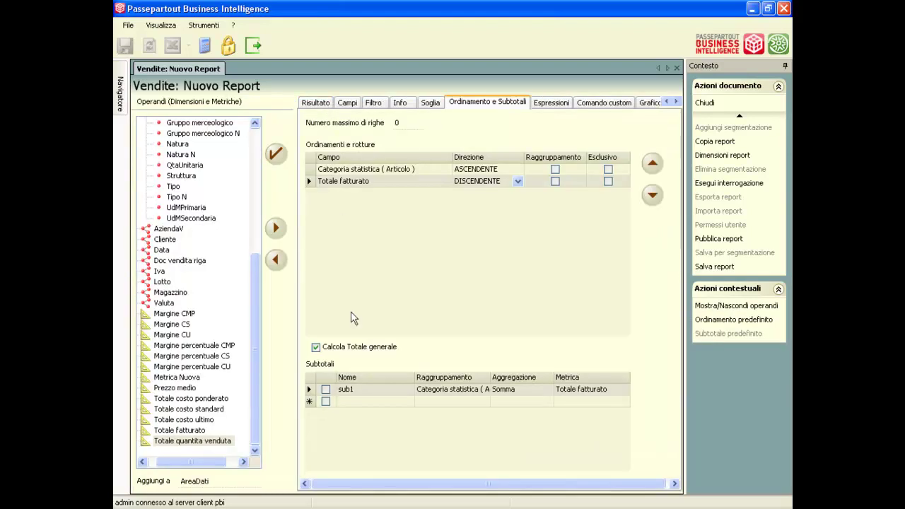
pyautogui.click(326, 392)
pyautogui.click(276, 155)
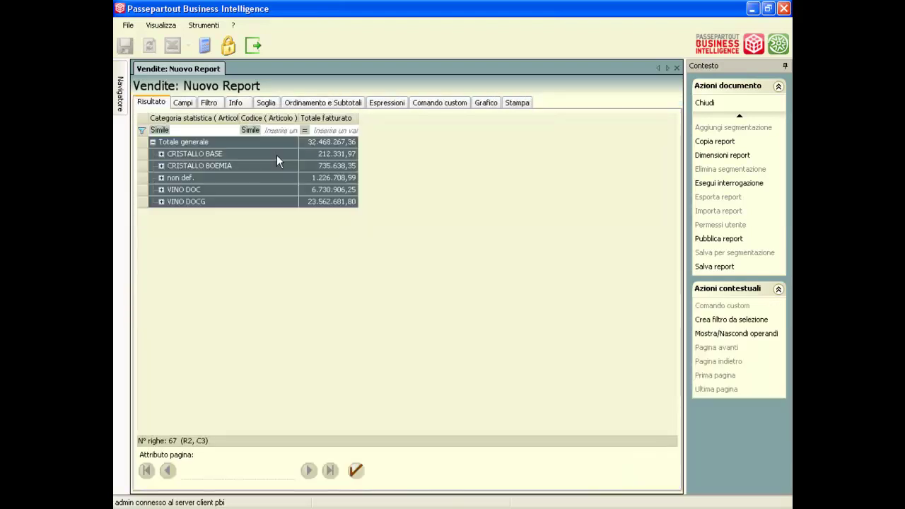
pyautogui.click(339, 155)
pyautogui.click(340, 178)
pyautogui.click(343, 190)
pyautogui.click(343, 202)
pyautogui.click(336, 142)
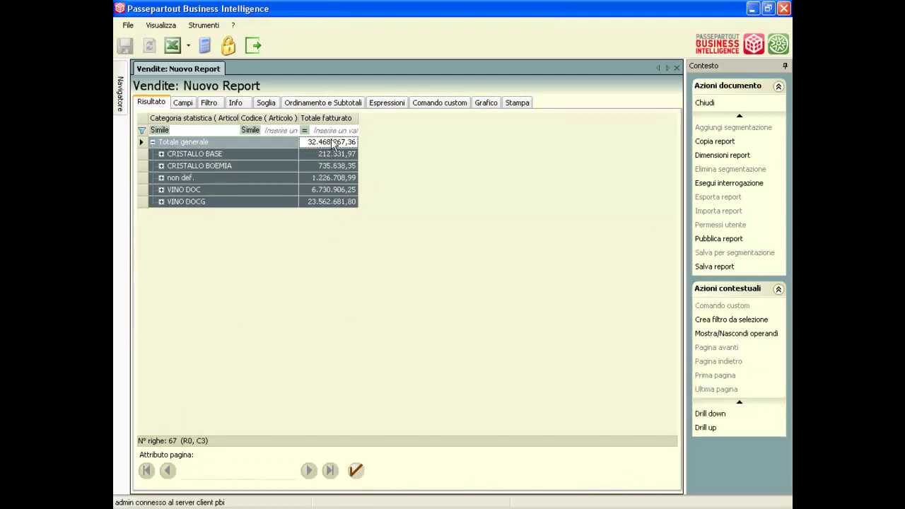
# Check the sub1 aggregation setting and expand the CRISTALLO BOEMIA, non def. and VINO DOC groups to examine their summed revenue.
pyautogui.click(322, 104)
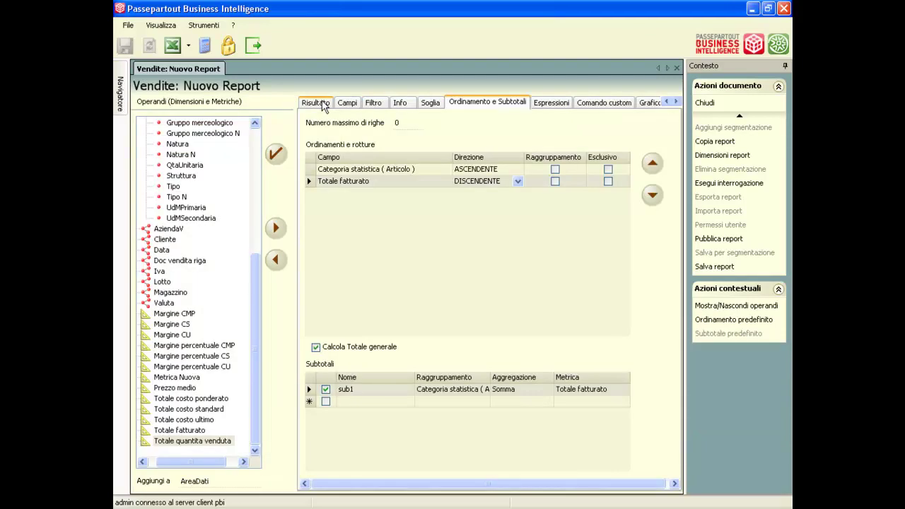
pyautogui.click(519, 395)
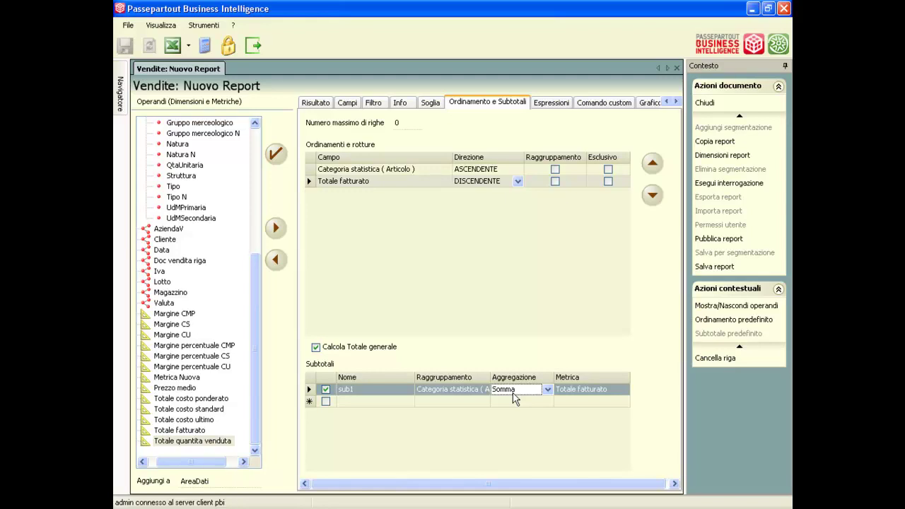
pyautogui.click(315, 102)
pyautogui.doubleClick(196, 167)
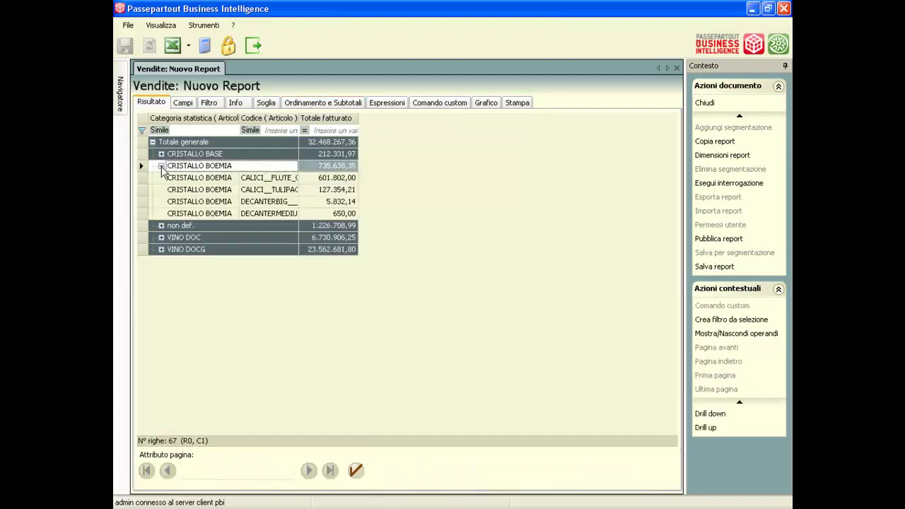
pyautogui.click(161, 225)
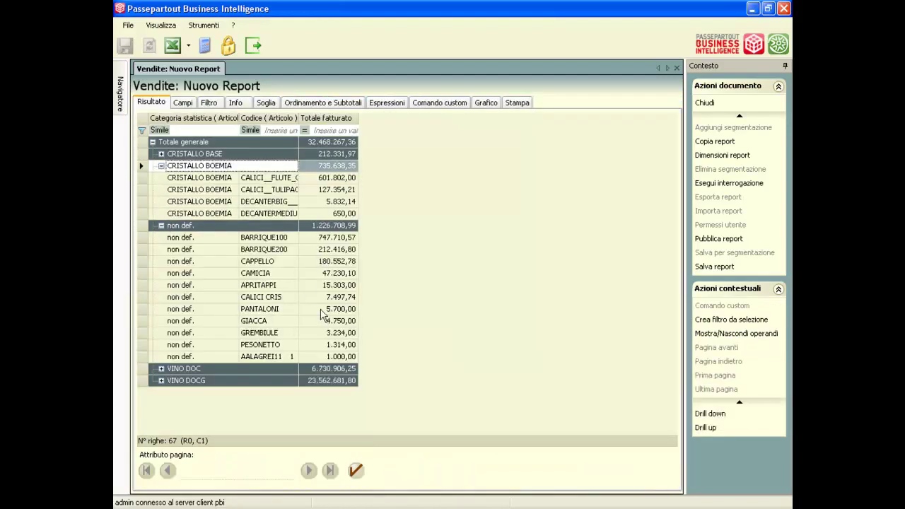
pyautogui.click(161, 368)
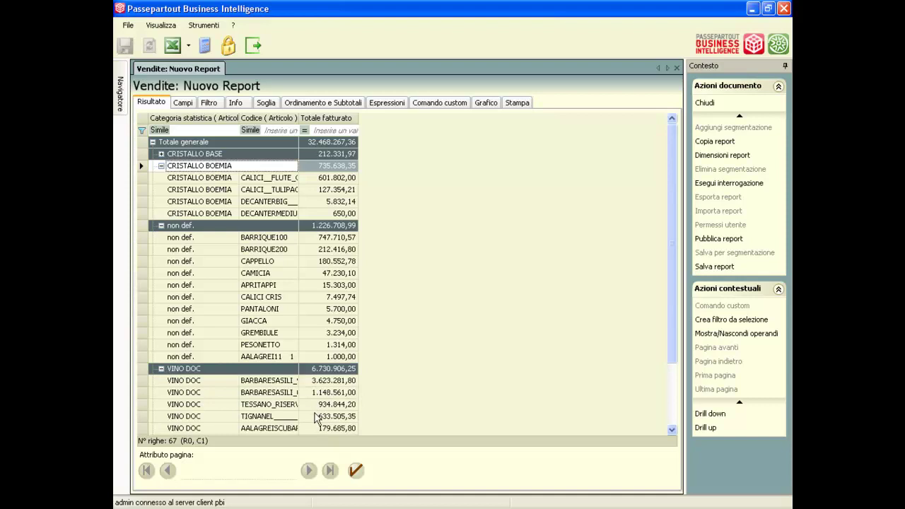
# Set the aggregation of the sub1 subtotal to Media, checking its metric and grouping field.
pyautogui.click(332, 106)
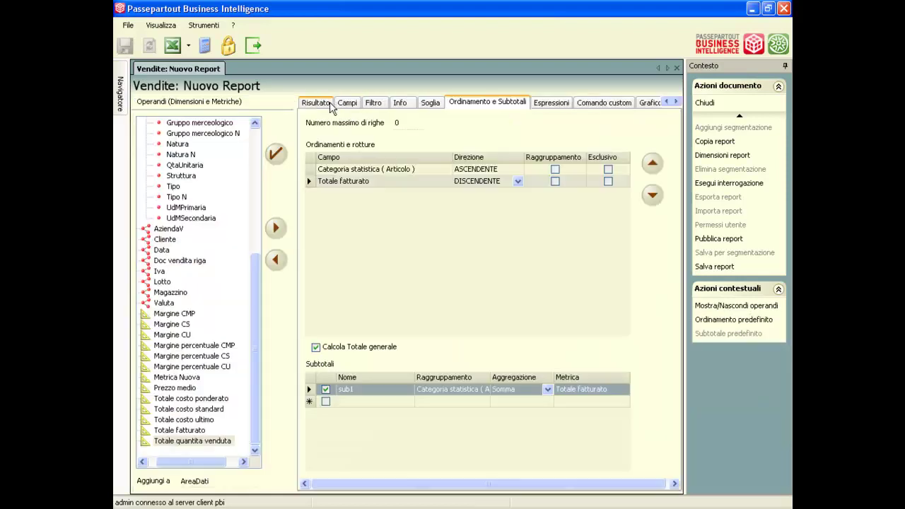
pyautogui.click(533, 392)
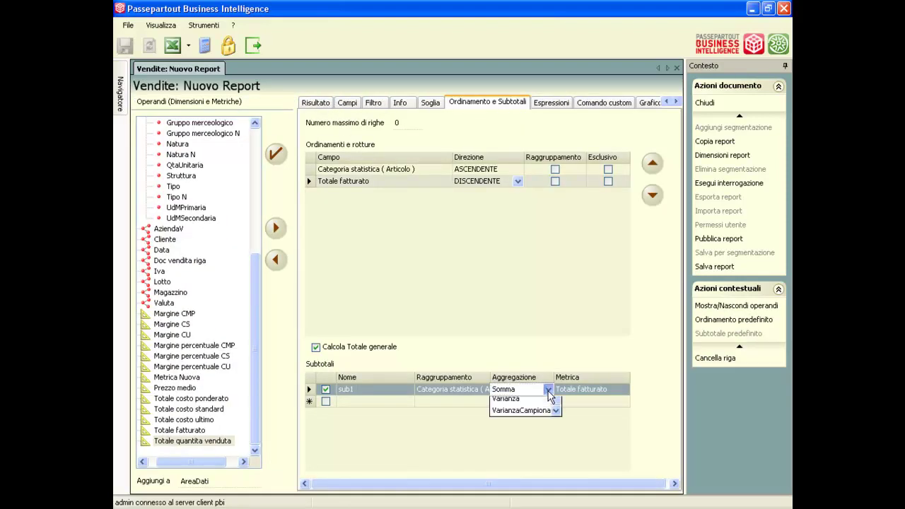
pyautogui.click(548, 390)
pyautogui.scroll(3, 545, 445)
pyautogui.click(526, 427)
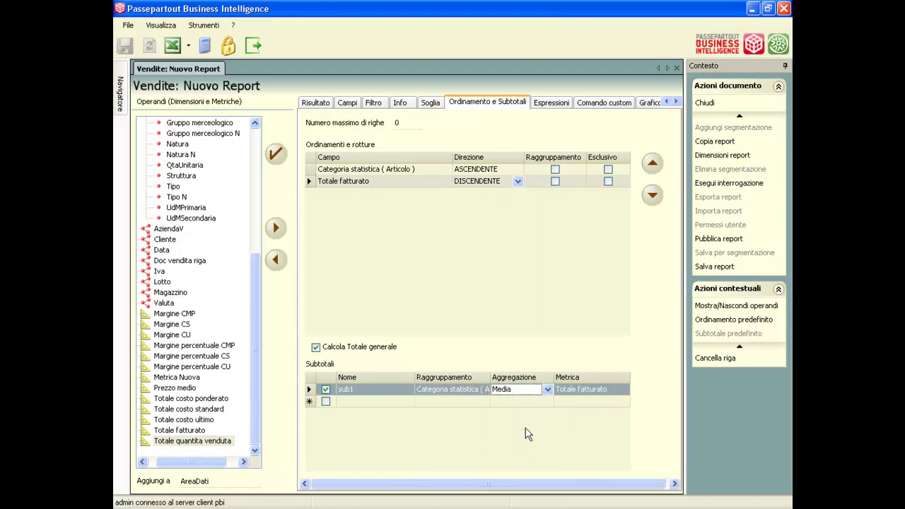
pyautogui.click(591, 392)
pyautogui.click(474, 390)
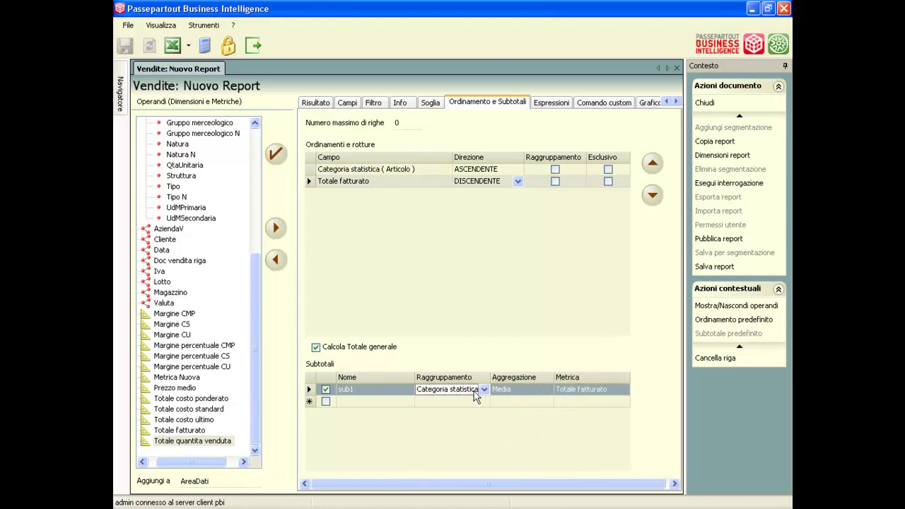
# Set the Totale fatturato sort direction to ASCENDENTE and run the query.
pyautogui.click(518, 183)
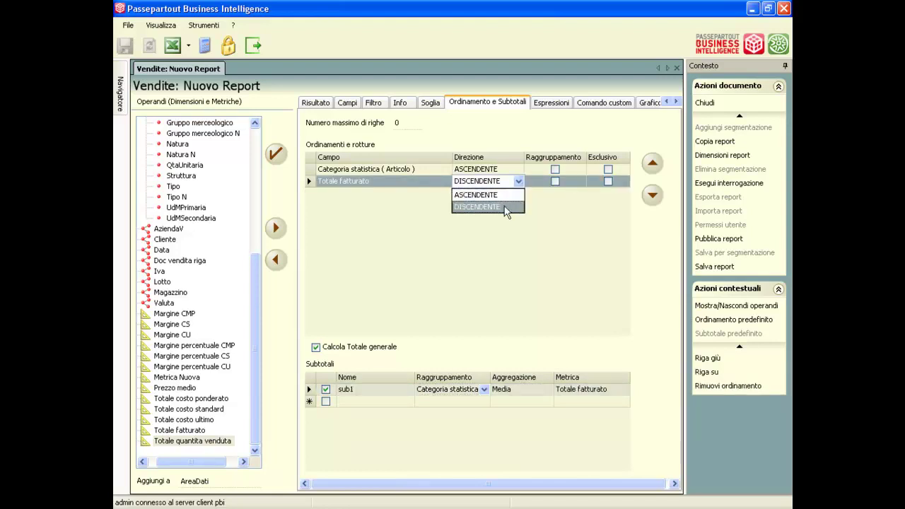
pyautogui.click(498, 195)
pyautogui.click(276, 154)
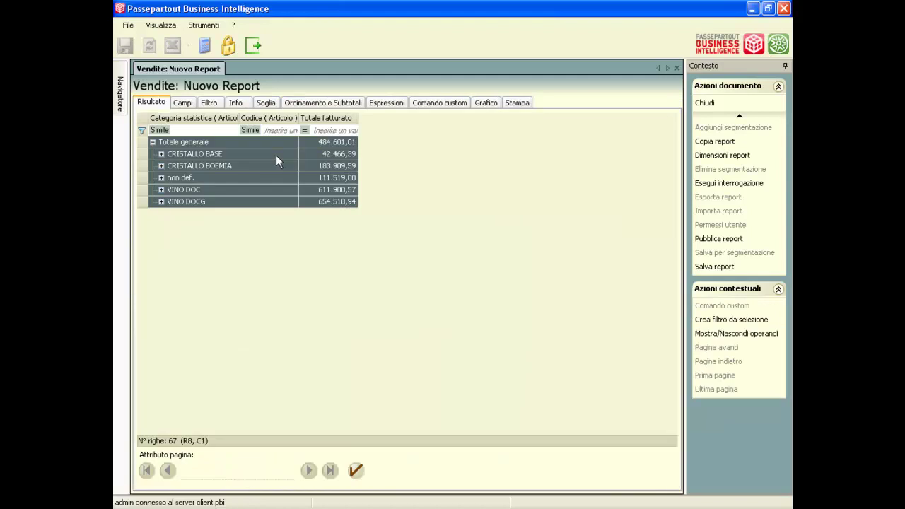
# Expand the CRISTALLO BASE, CRISTALLO BOEMIA, non def. and VINO DOC groups and examine their average subtotals and revenue order.
pyautogui.click(161, 154)
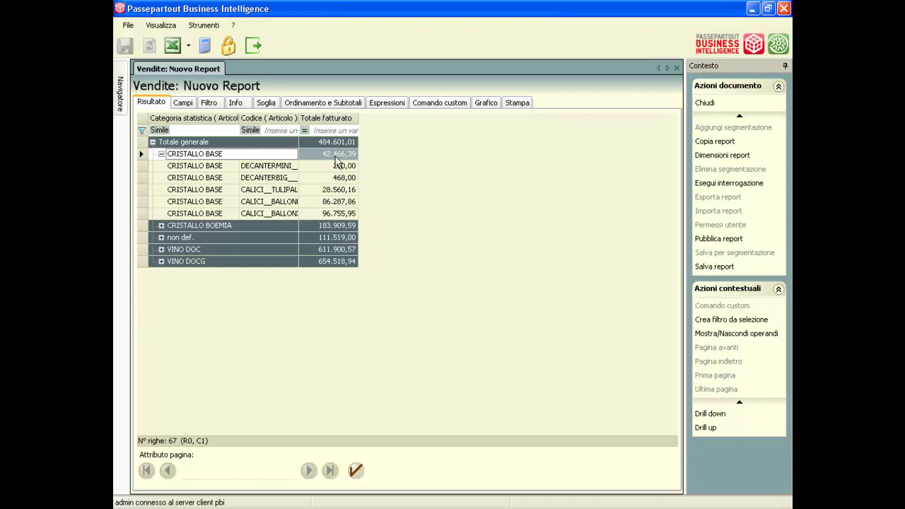
pyautogui.click(162, 226)
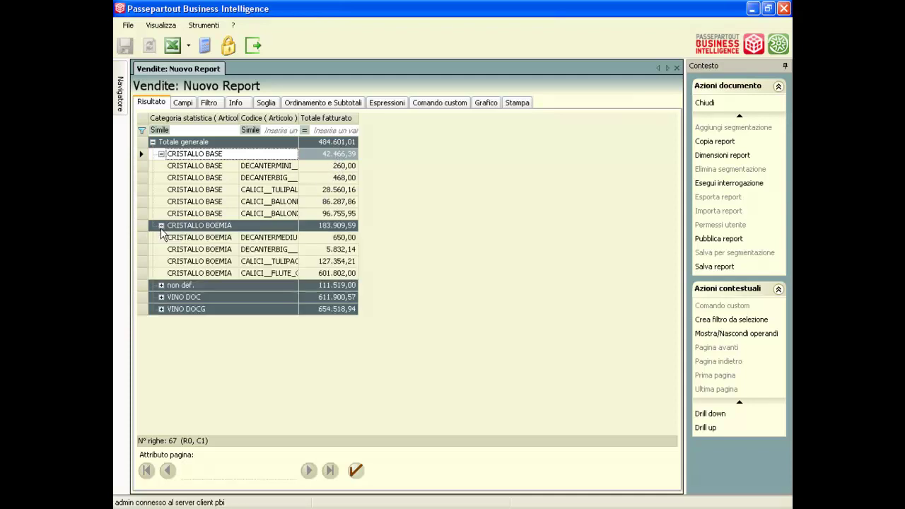
pyautogui.click(162, 285)
pyautogui.click(162, 297)
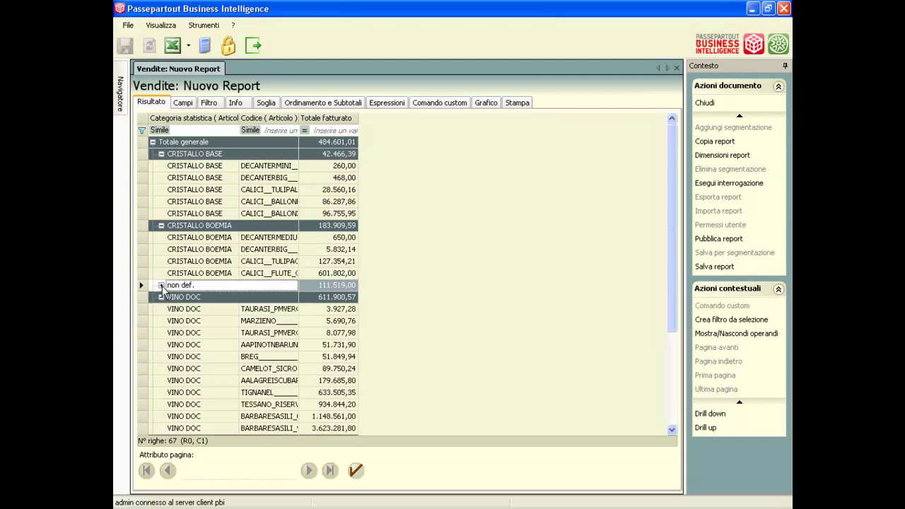
pyautogui.click(162, 285)
pyautogui.scroll(-4, 307, 267)
pyautogui.scroll(4, 343, 270)
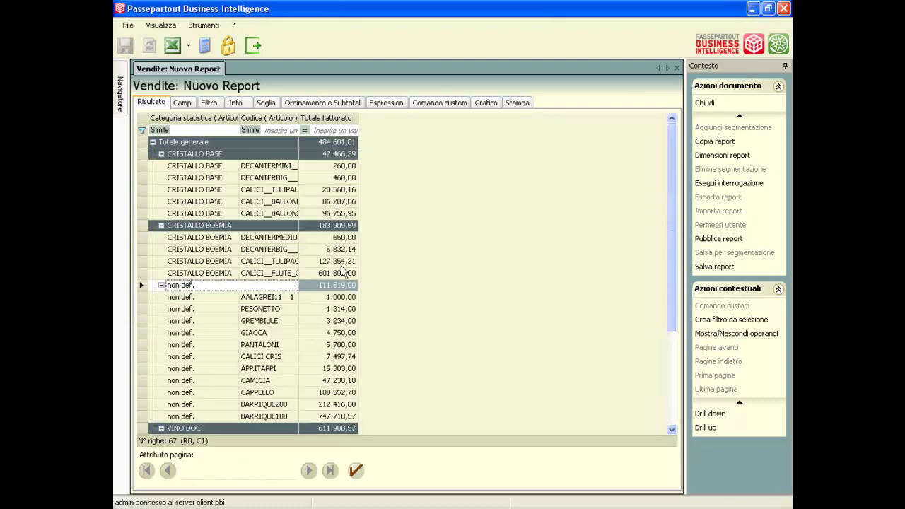
# Add a second, active subtotal row below sub1 in the report's subtotal settings.
pyautogui.click(332, 105)
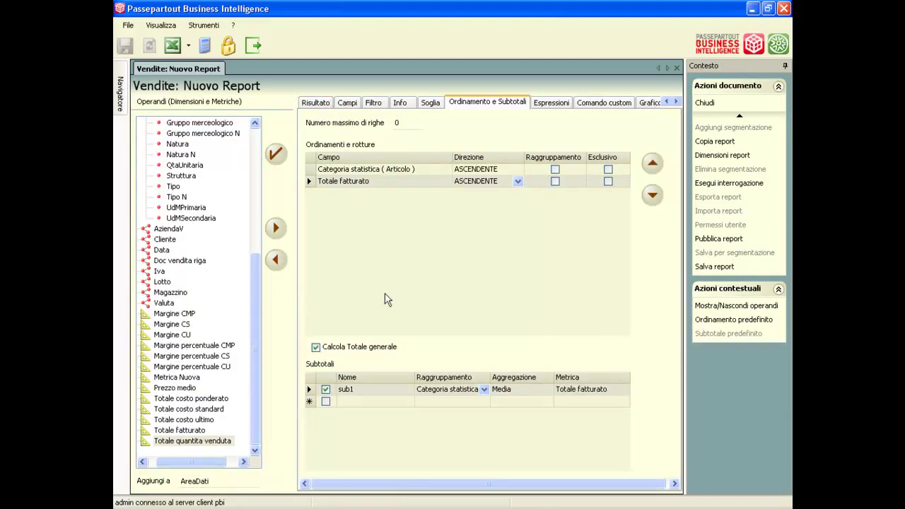
pyautogui.click(325, 402)
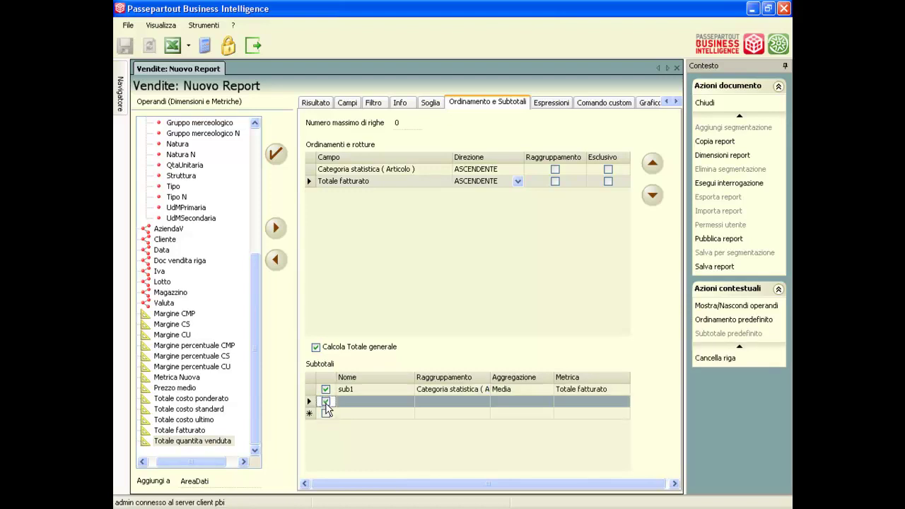